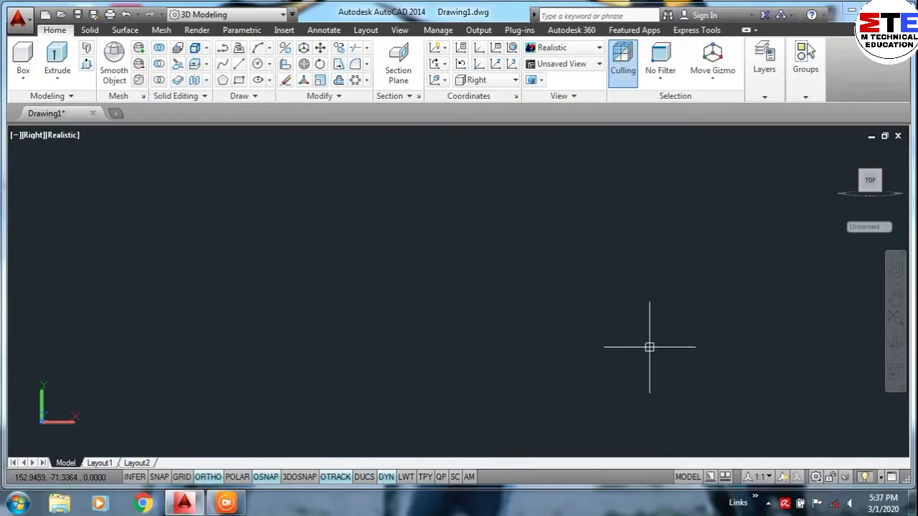
Step: Start a LINE outline and draw the segments 12, 5, 18, 26, 60 and 38.5
type("L")
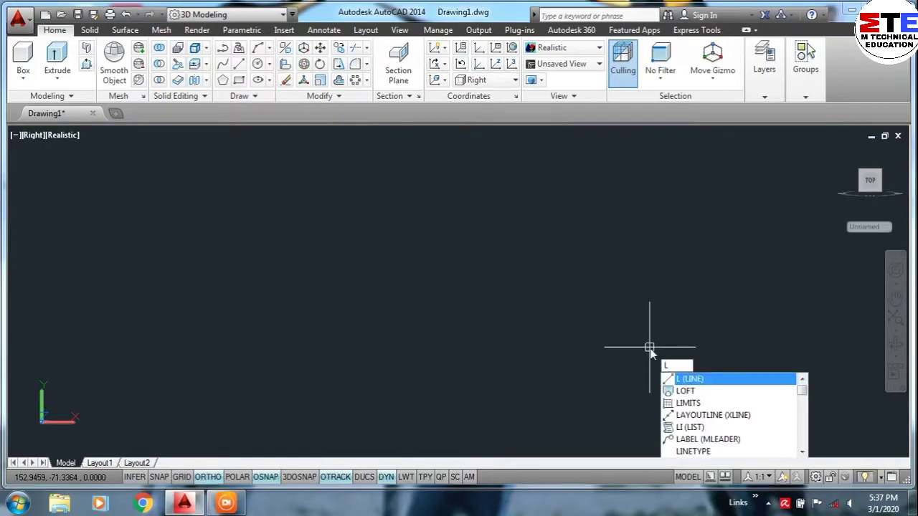
key("Return")
left_click(682, 339)
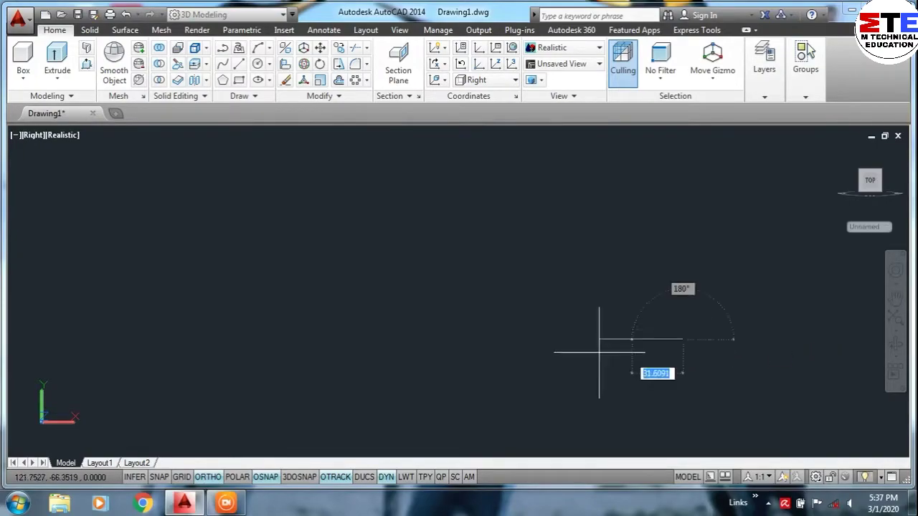
type("12")
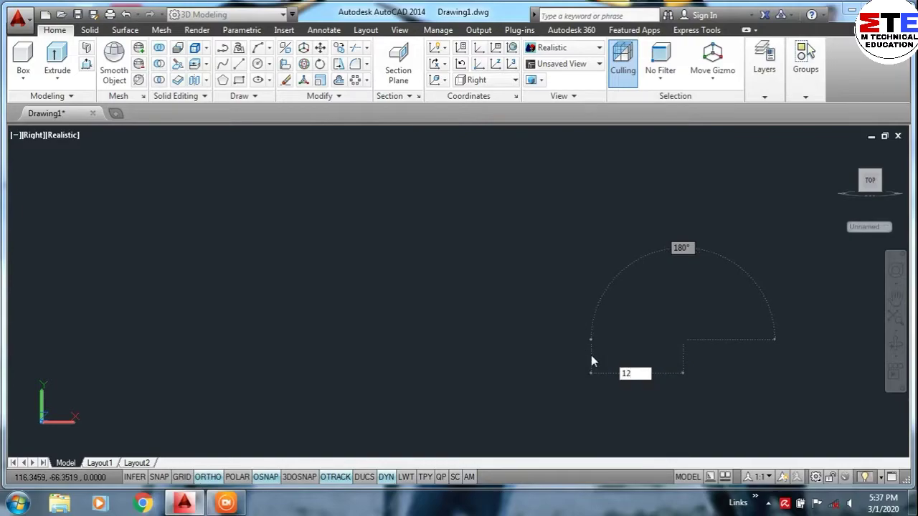
key("Return")
type("5")
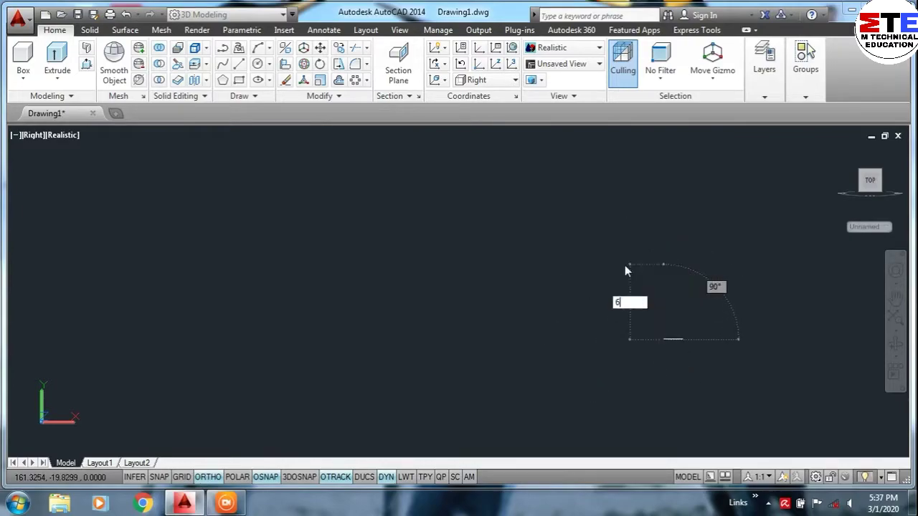
key("Return")
type("1")
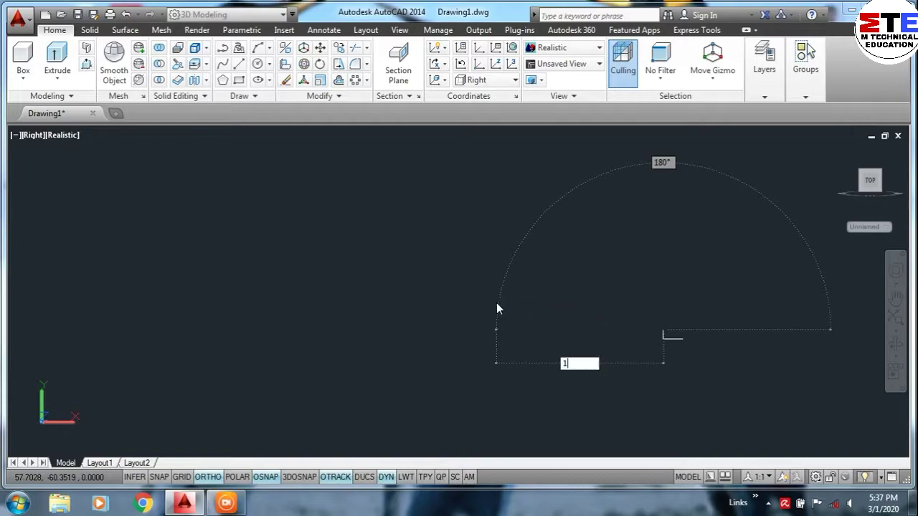
type("8")
key("Return")
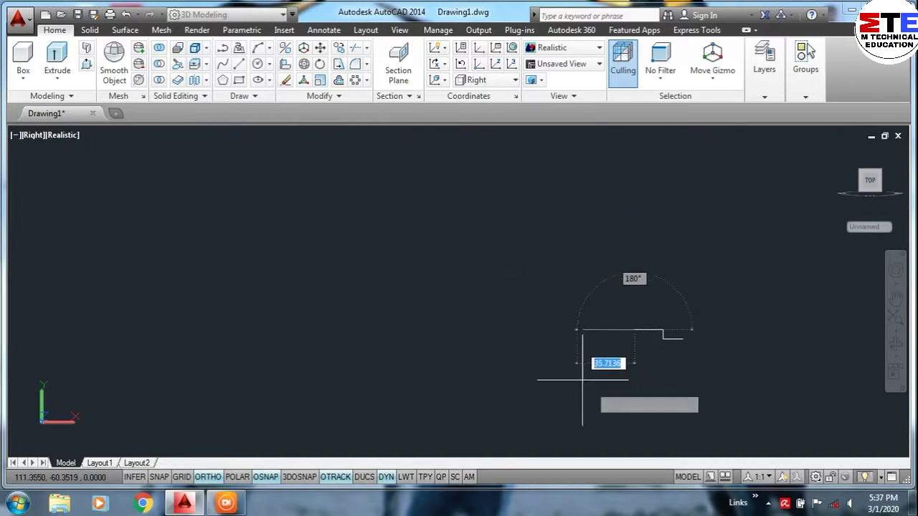
type("26")
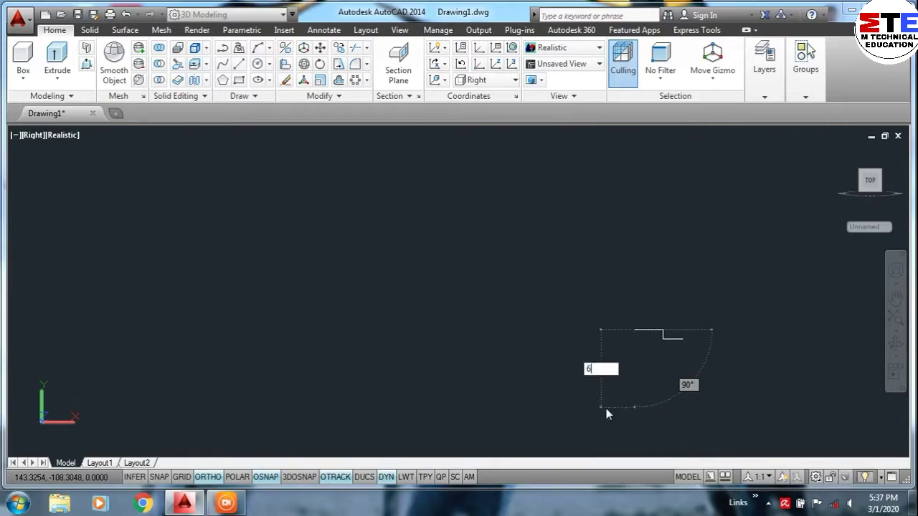
key("Return")
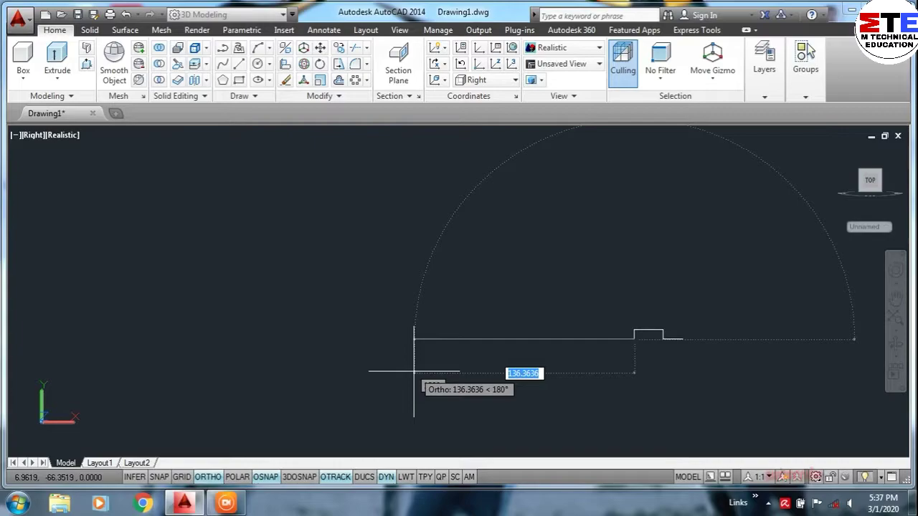
type("60")
key("Return")
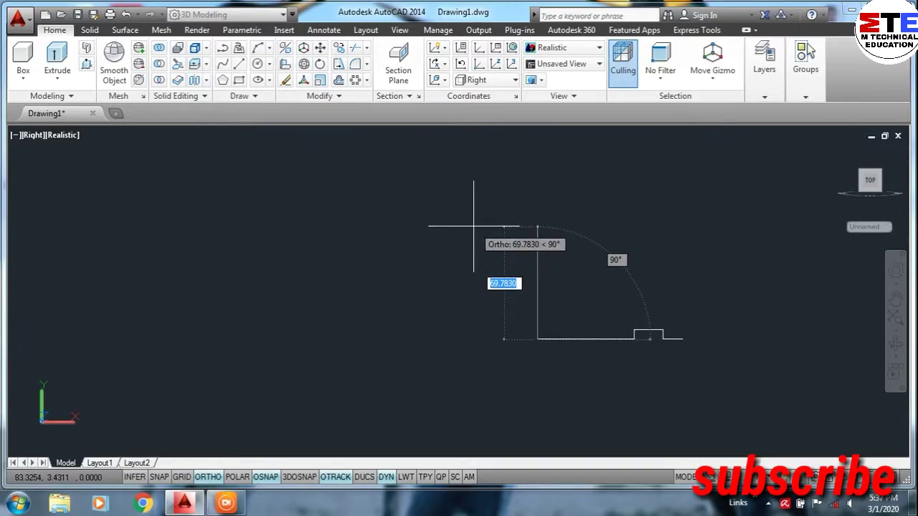
type("3")
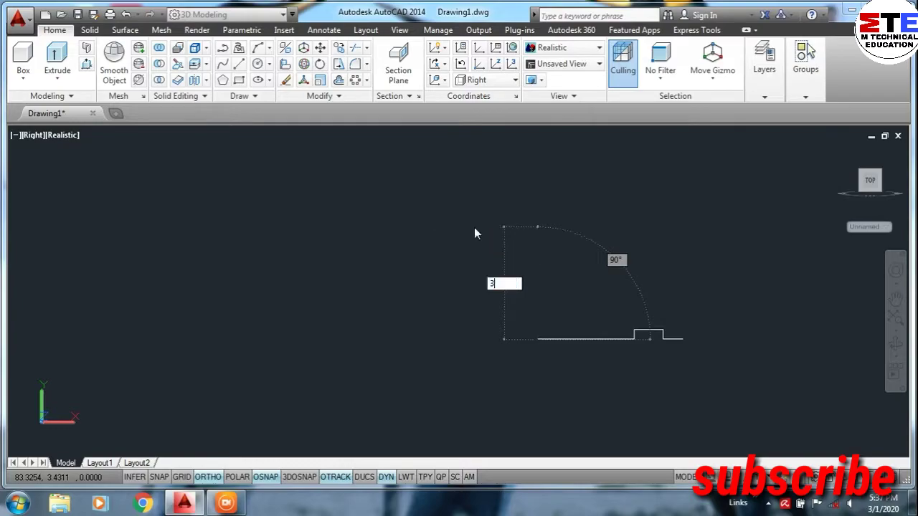
type("8.5")
key("Return")
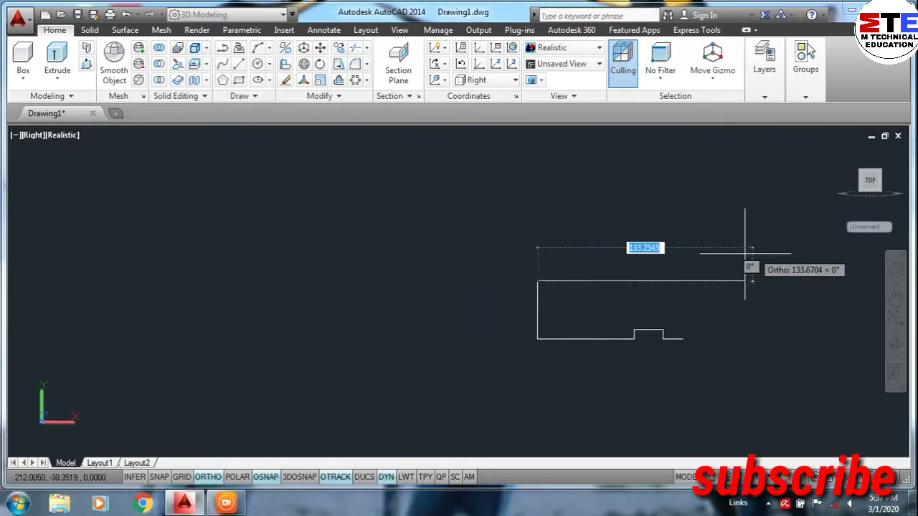
Step: Continue with segments 60, 6, 10, 6 and 12 to form the top notch, then close the outline
type("67.4318")
key("Return")
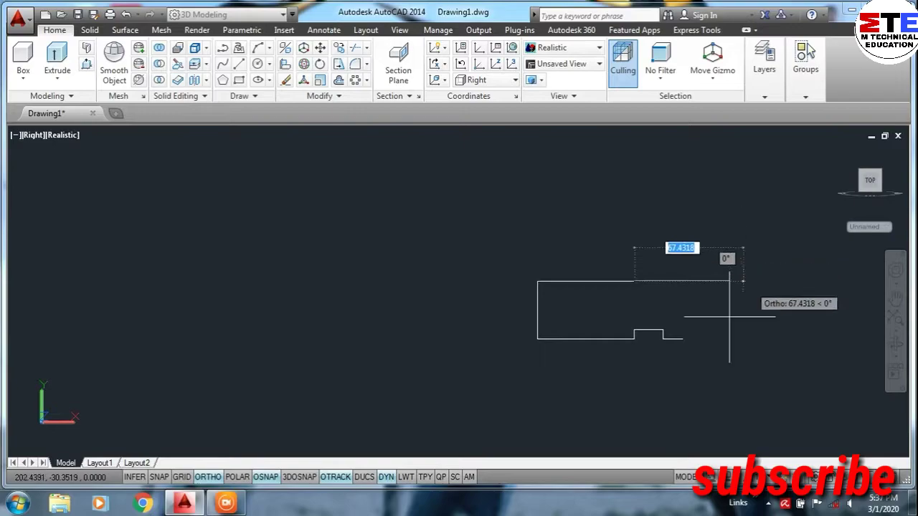
type("6")
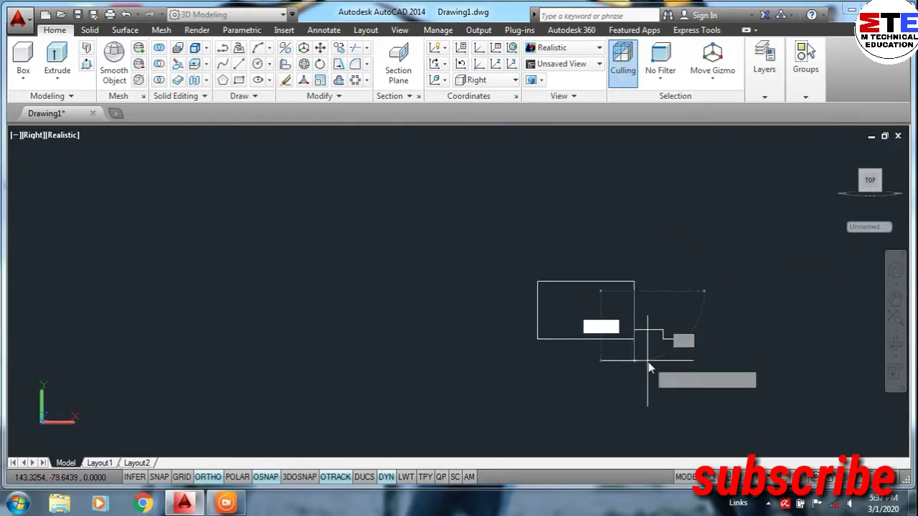
key("Return")
type("10")
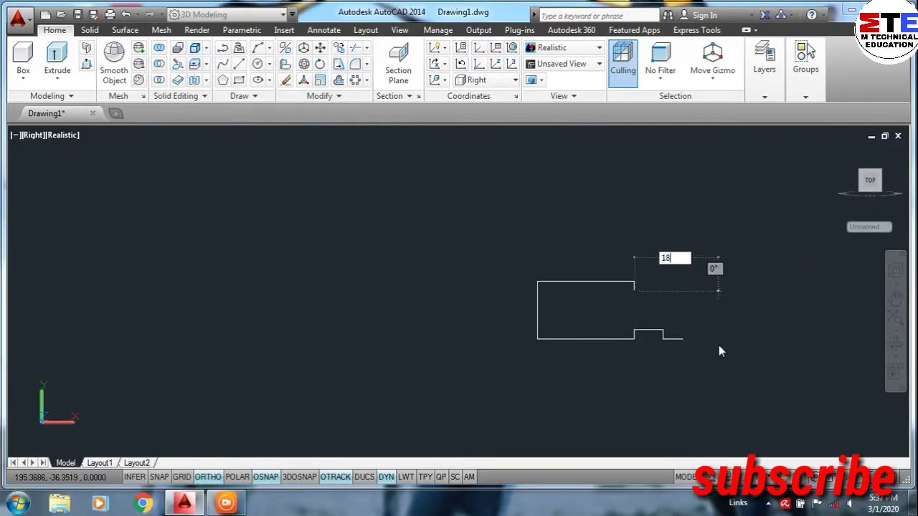
key("Return")
type("6")
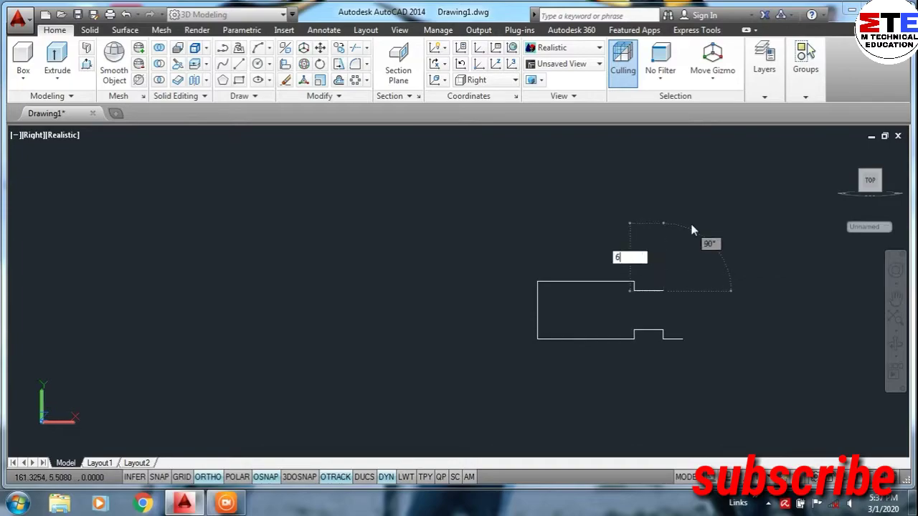
key("Return")
type("12")
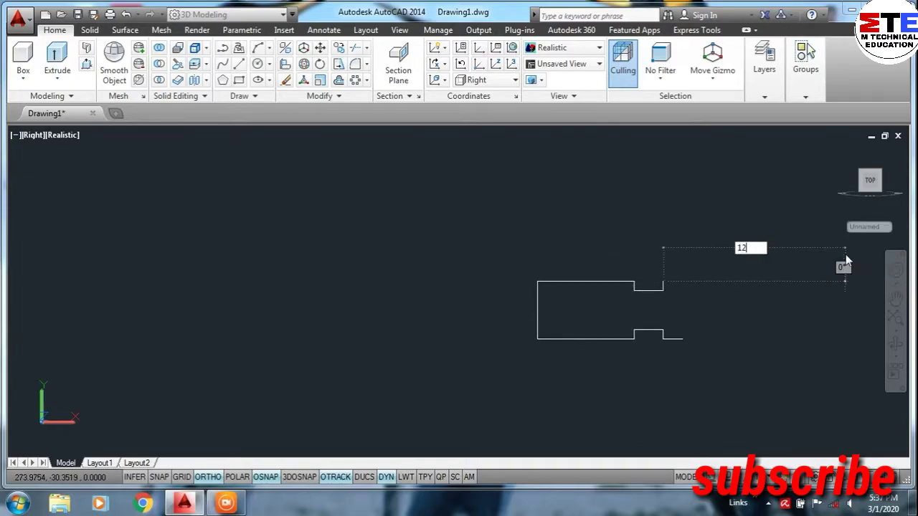
key("Return")
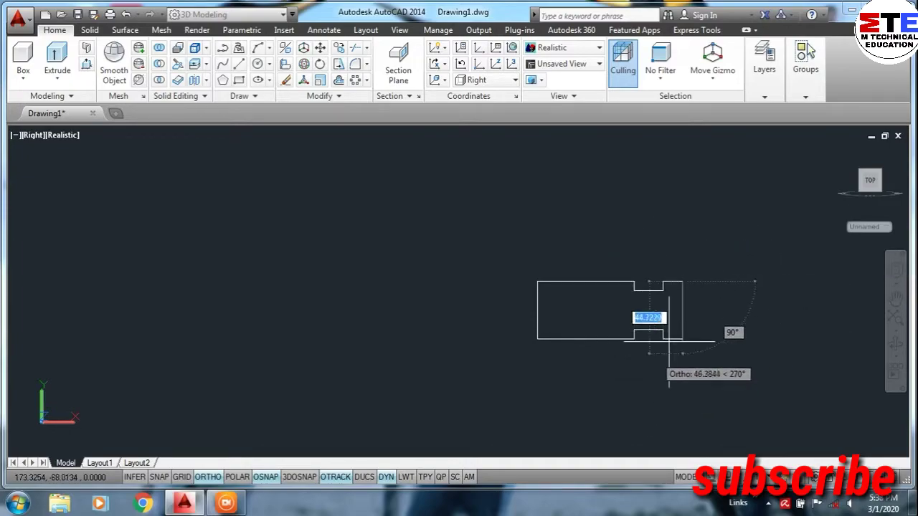
left_click(682, 339)
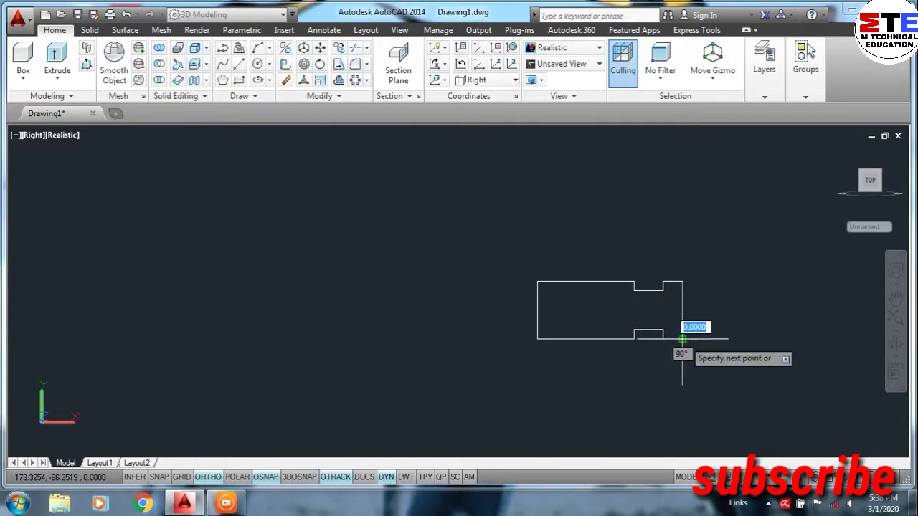
key("Return")
Step: Switch to the SE Isometric view and frame the notched outline
scroll(578, 361, "up", 1)
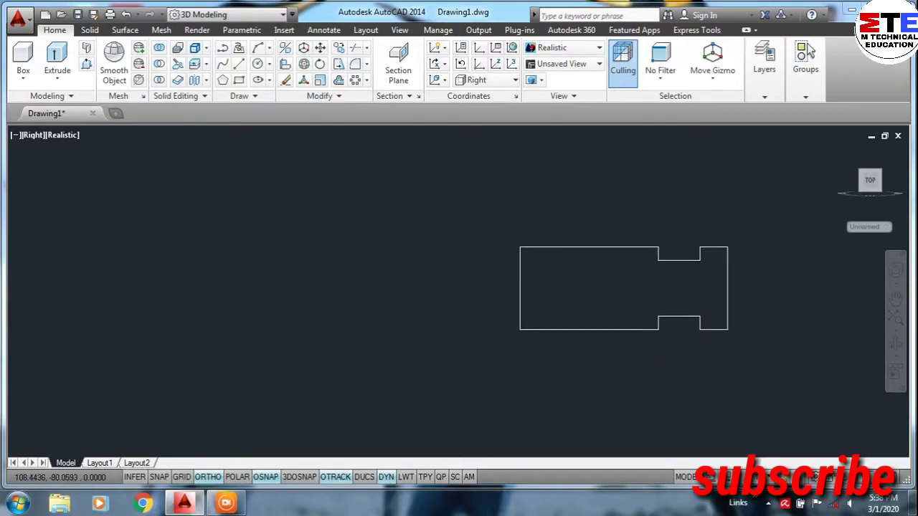
scroll(578, 362, "up", 2)
middle_click_drag(578, 362, 454, 404)
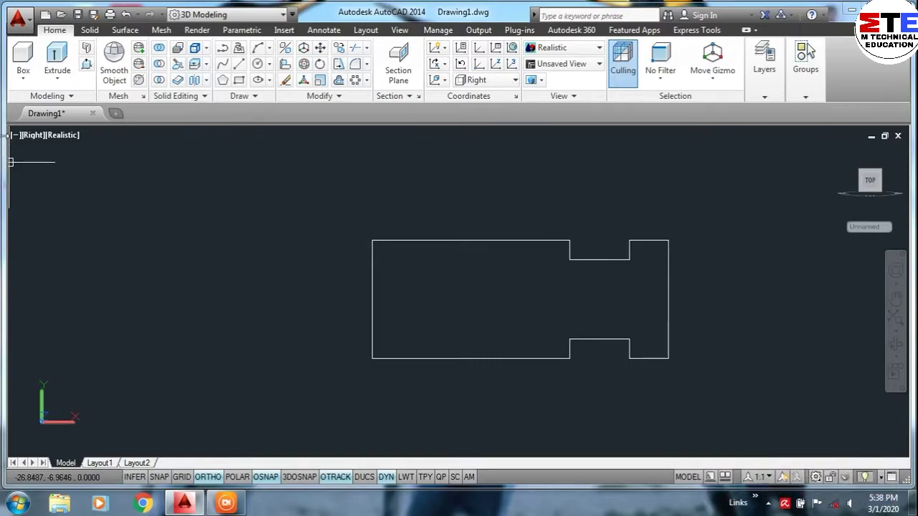
left_click(31, 136)
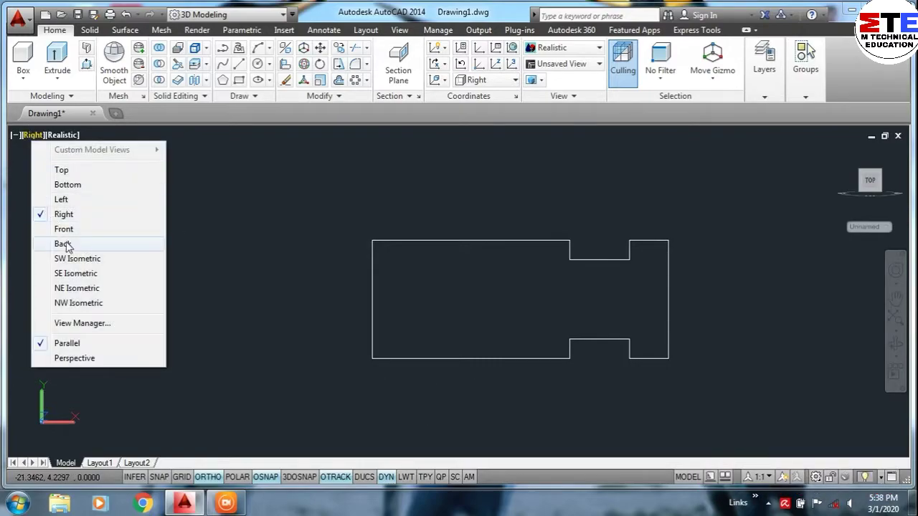
left_click(77, 274)
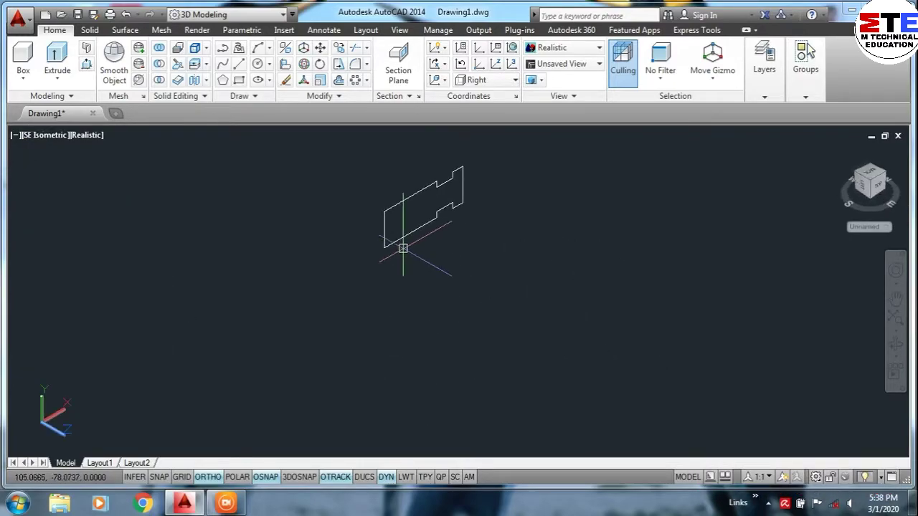
mouse_move(569, 399)
middle_mouse_down()
mouse_move(576, 389)
mouse_move(567, 363)
middle_mouse_up()
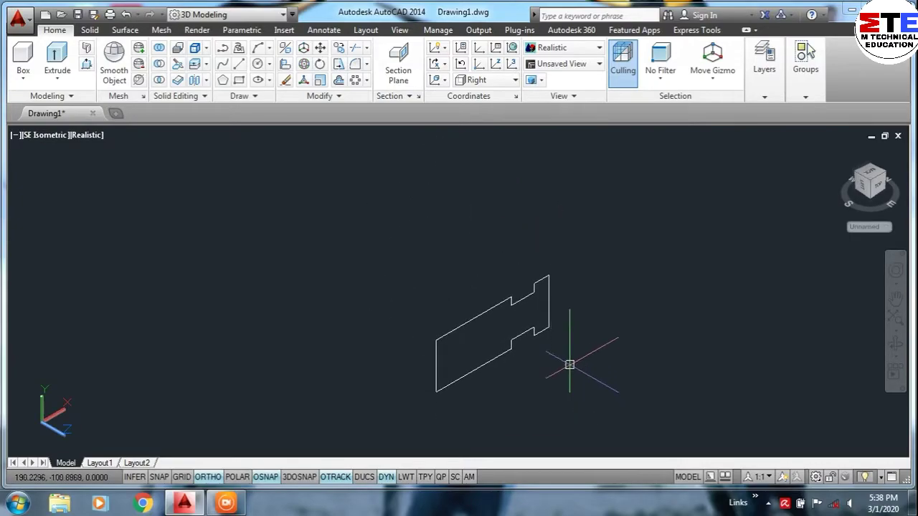
scroll(581, 345, "up", 2)
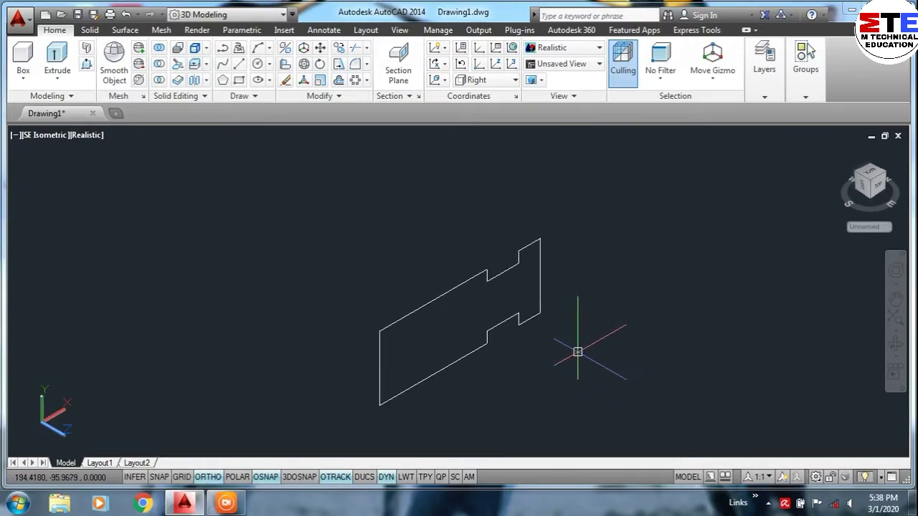
Step: Press-pull the area inside the notched outline 60 units into a solid block
key("Down")
key("Down")
key("Return")
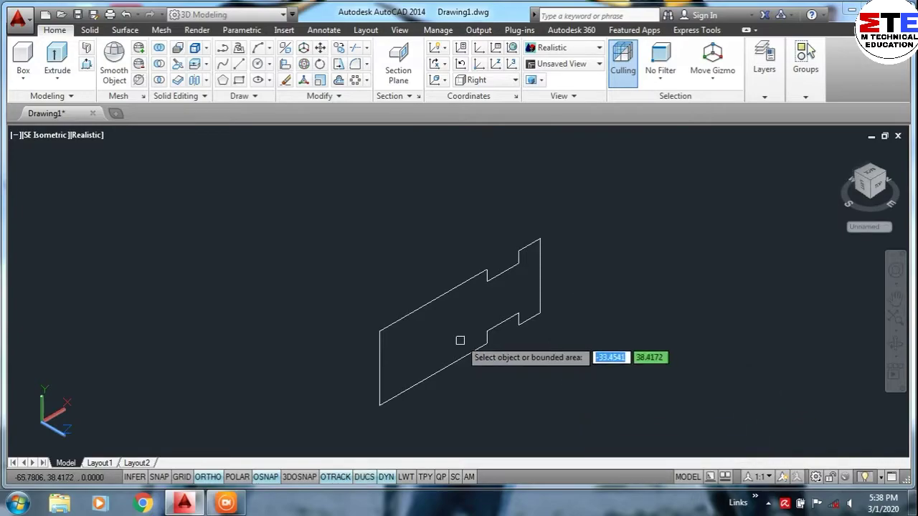
left_click(441, 317)
type("60")
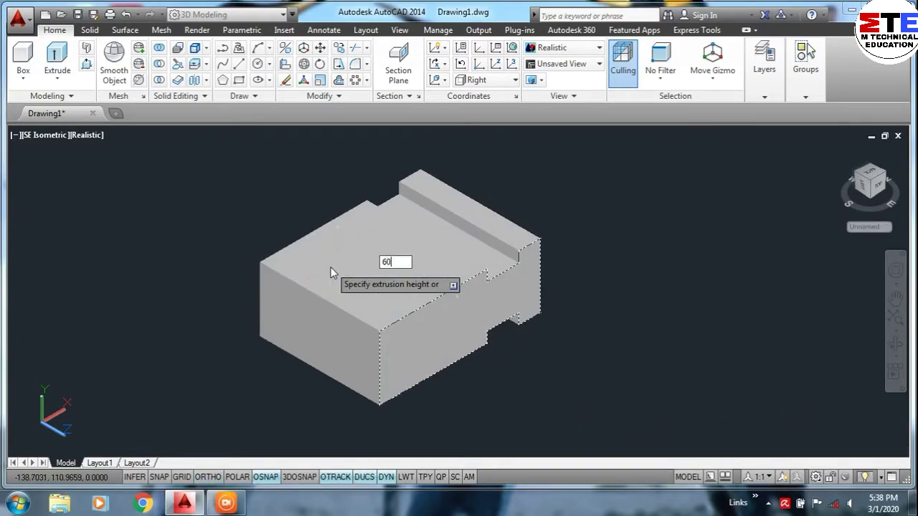
key("Return")
key("Escape")
left_click(518, 332)
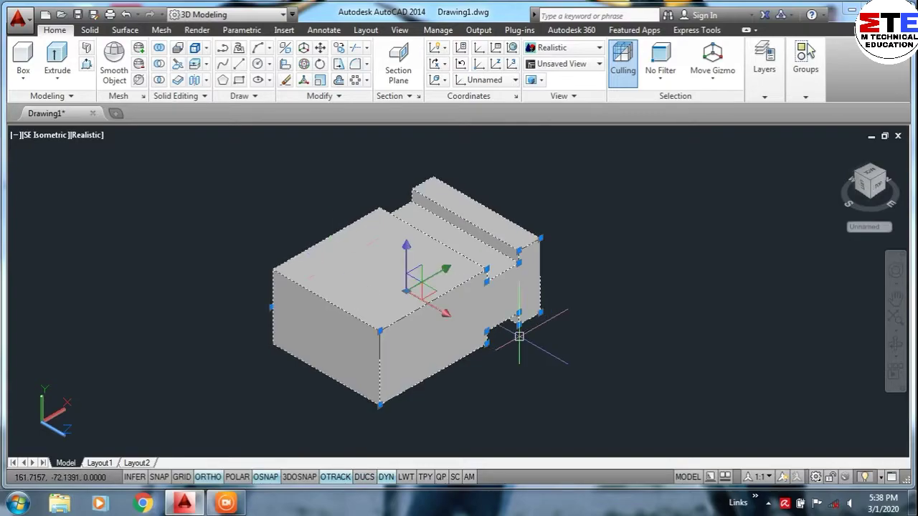
middle_click_drag(519, 332, 517, 321)
key("Escape")
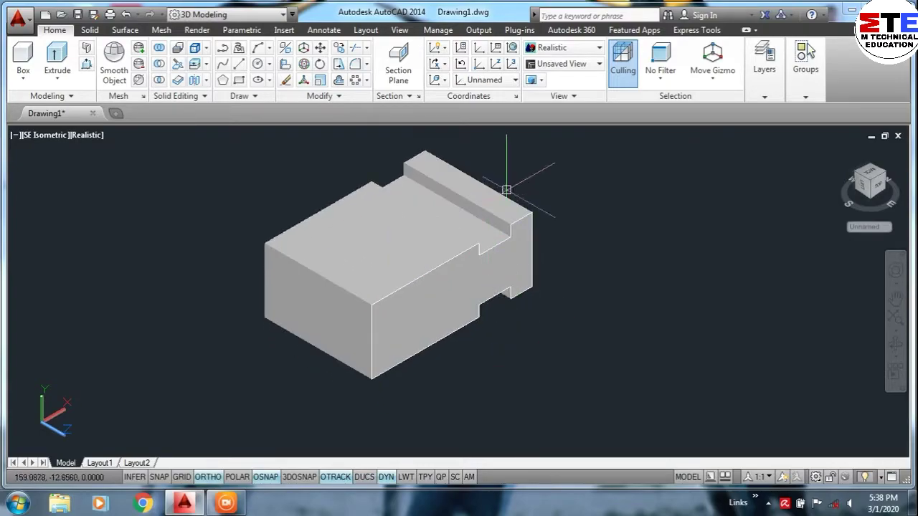
Step: Align the UCS with the top plane and draw a closed 36 by 40 rectangle beside the block
left_click(502, 80)
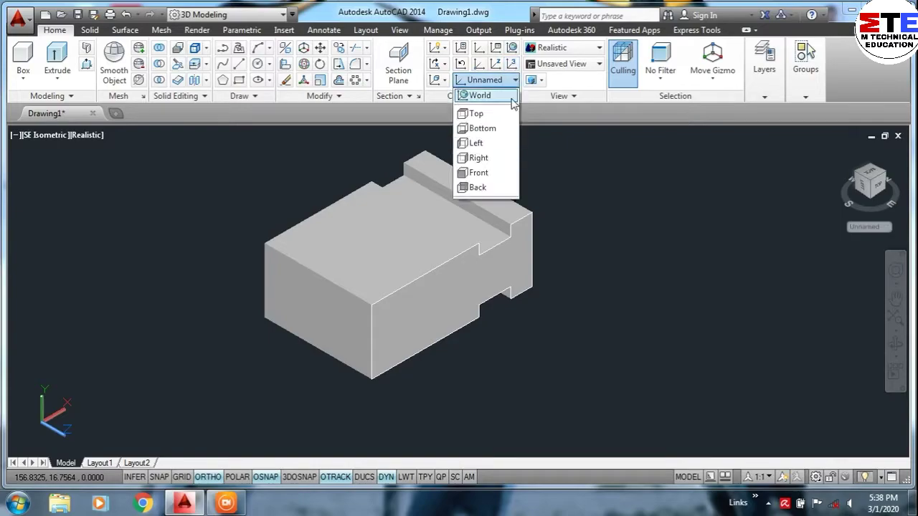
left_click(494, 115)
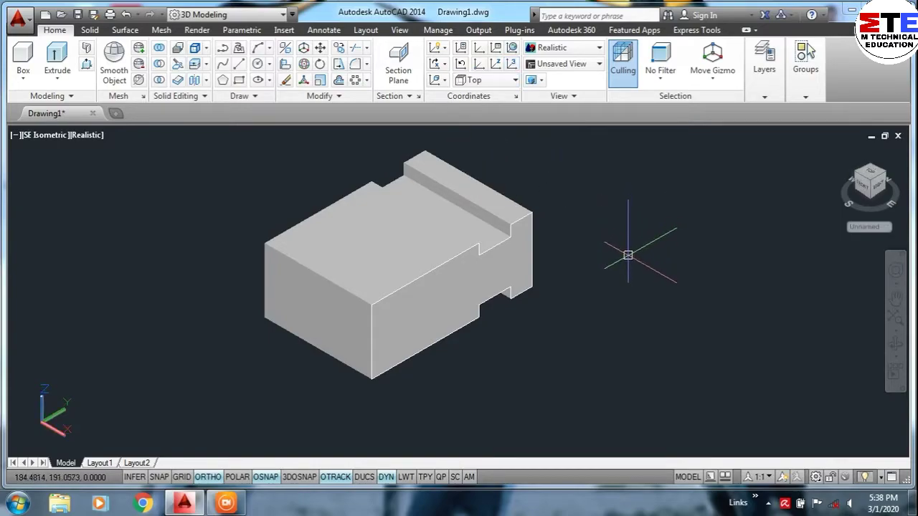
type("L")
key("Return")
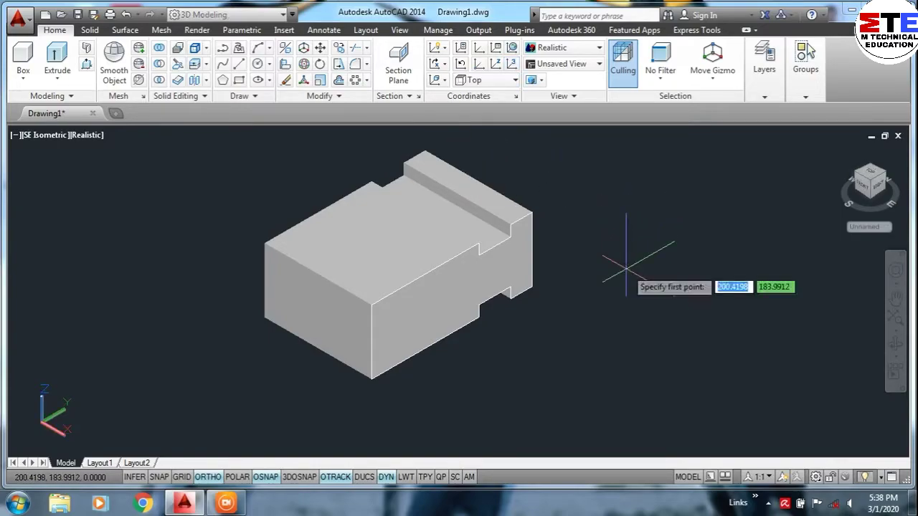
left_click(647, 290)
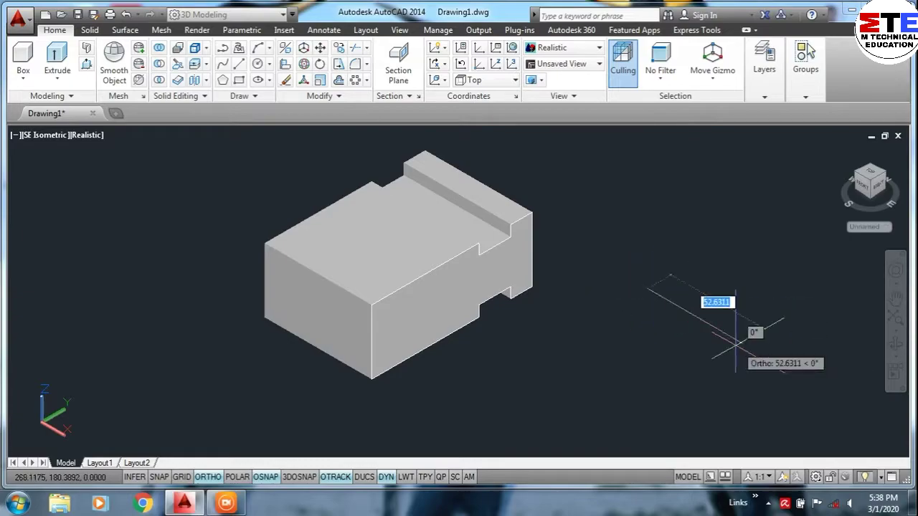
type("36")
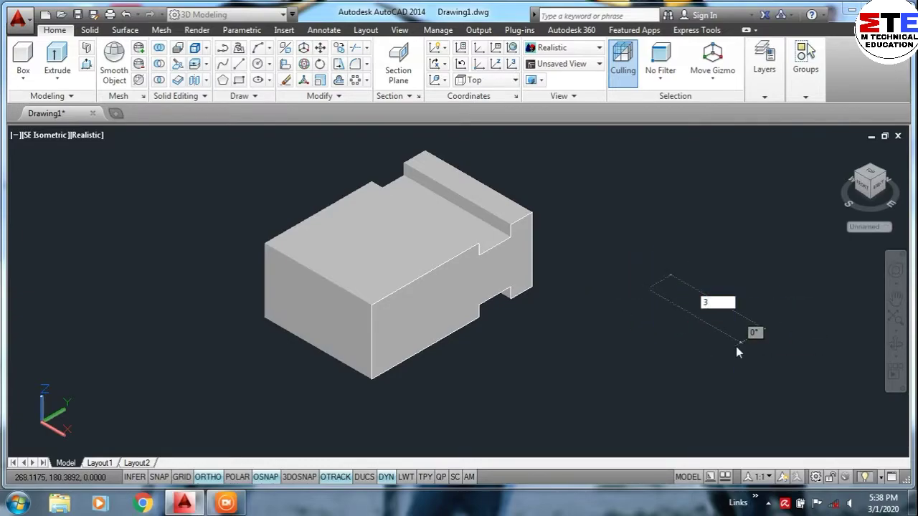
key("Return")
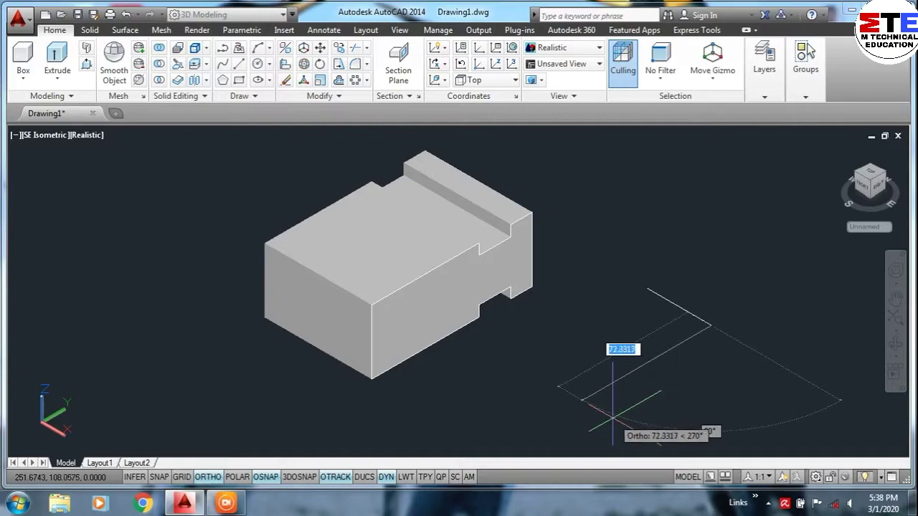
type("40")
key("Return")
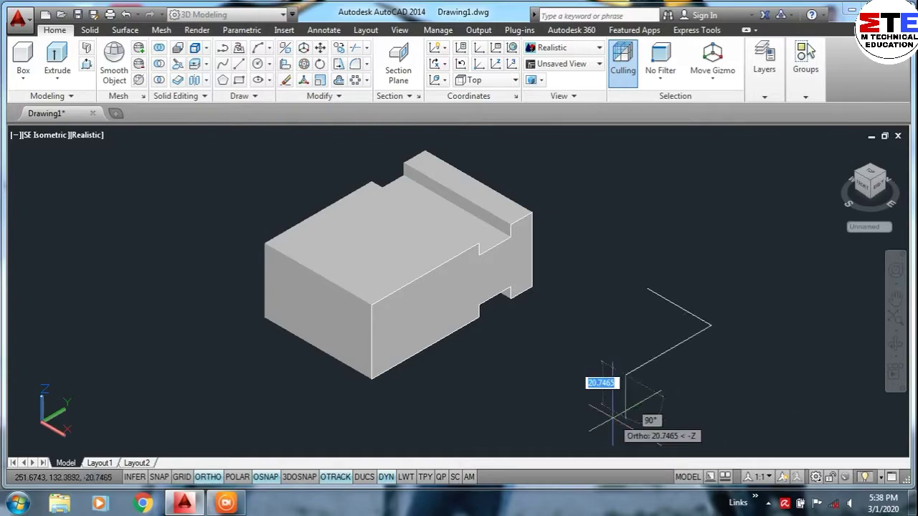
type("36")
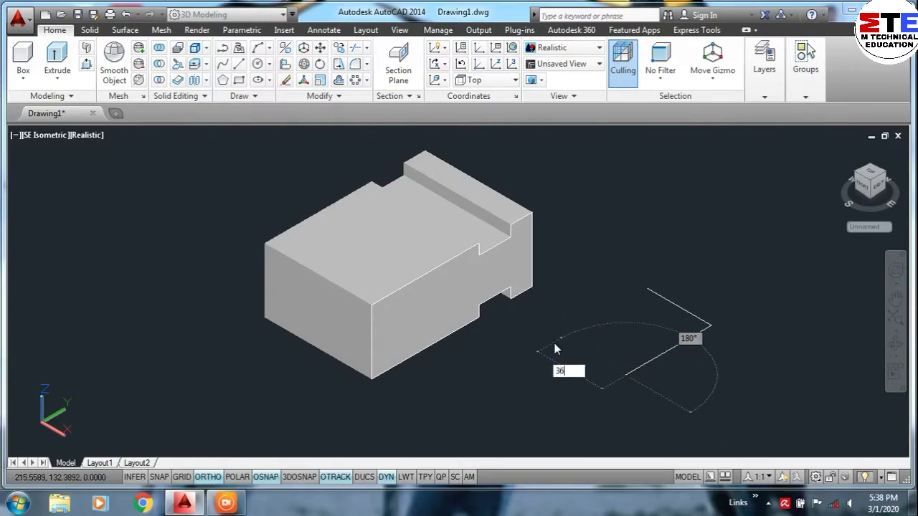
key("Return")
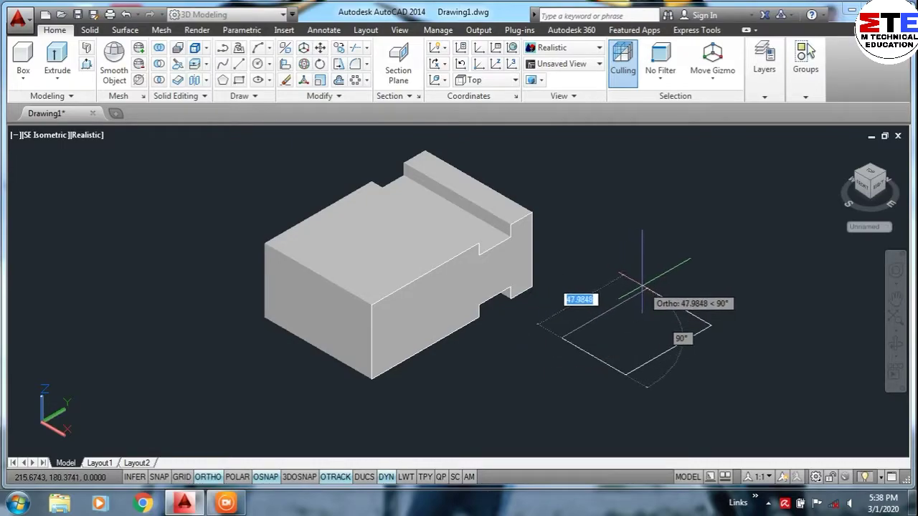
type("40")
key("Return")
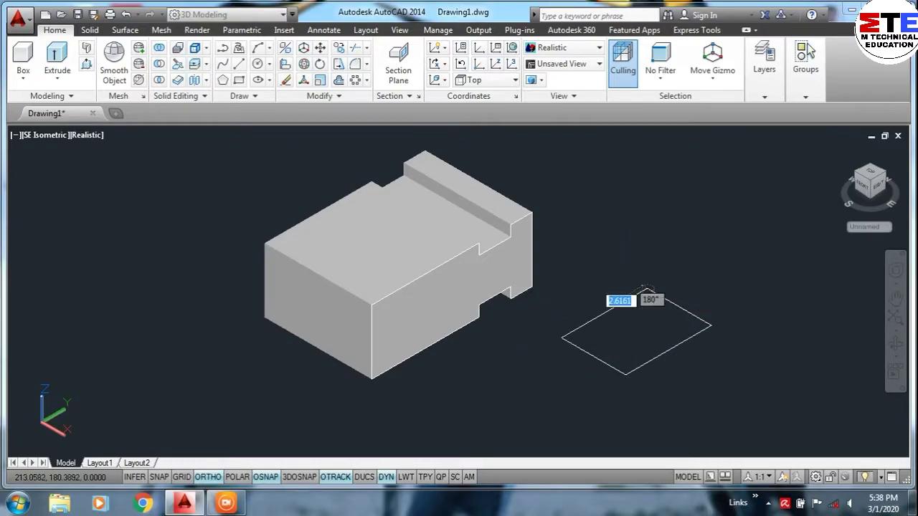
type("c")
key("Return")
key("Return")
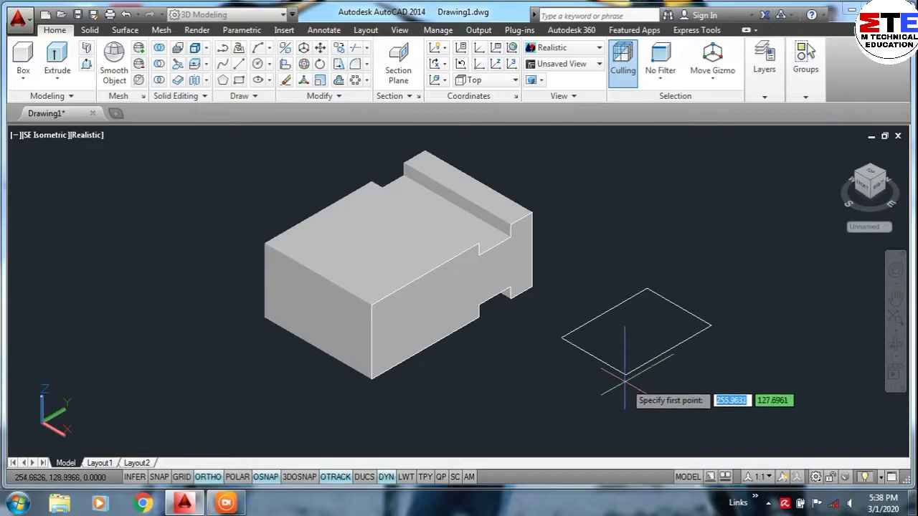
Step: Draw a short two-segment line starting from the rectangle's corner
left_click(626, 374)
type("12")
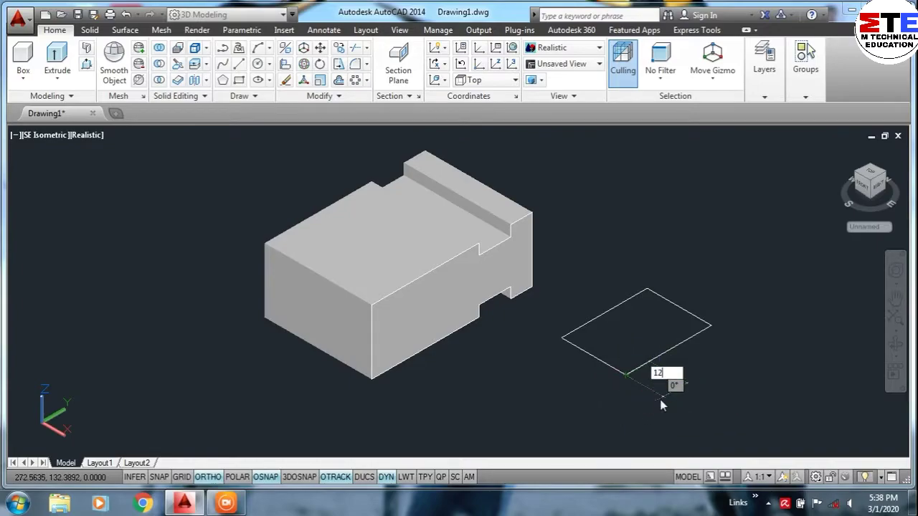
key("Return")
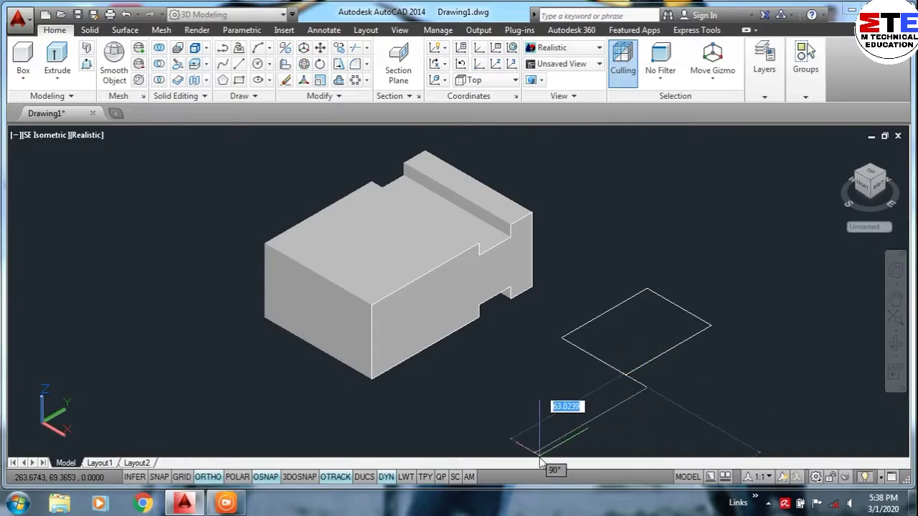
key("Return")
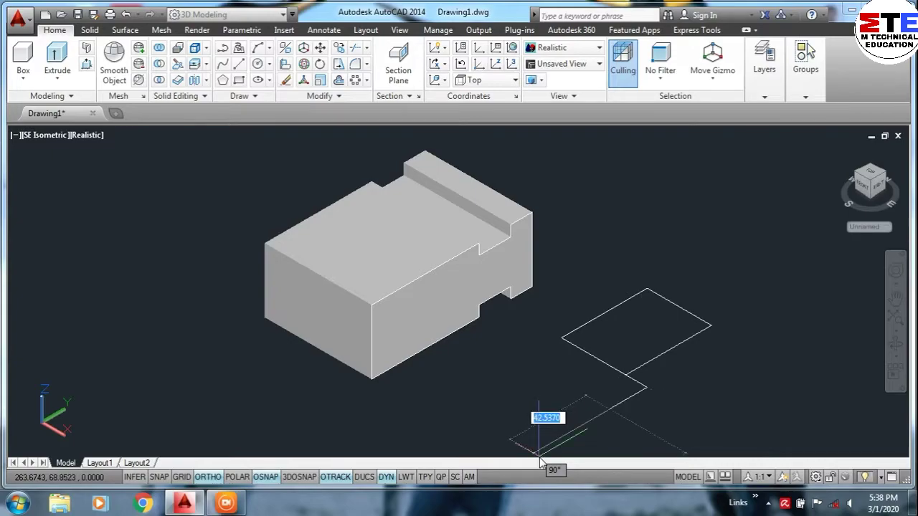
key("Return")
type("M")
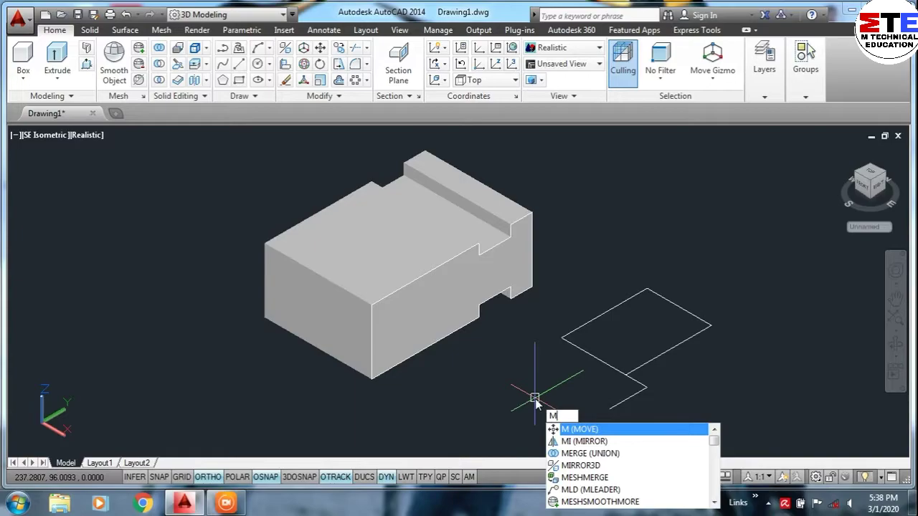
Step: Move the whole sketch from its corner to the corner of the block's top face
key("Return")
left_click(709, 267)
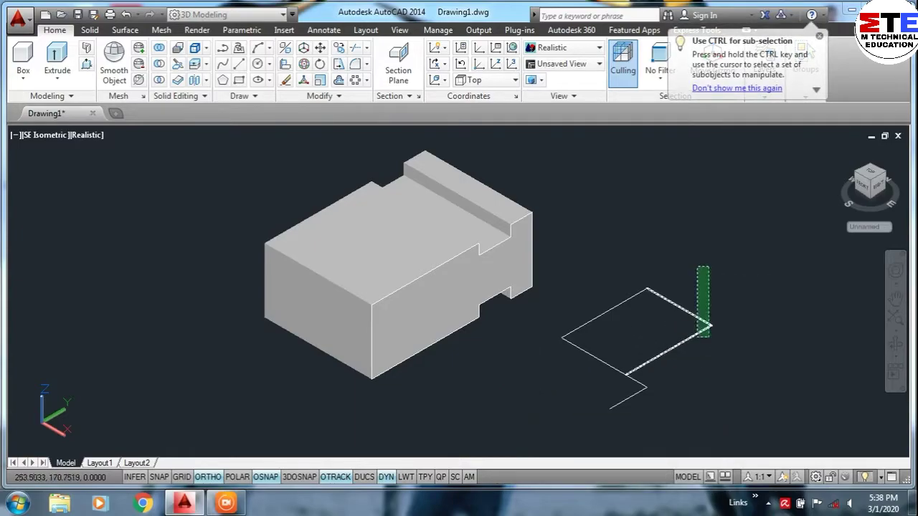
left_click(606, 434)
key("Return")
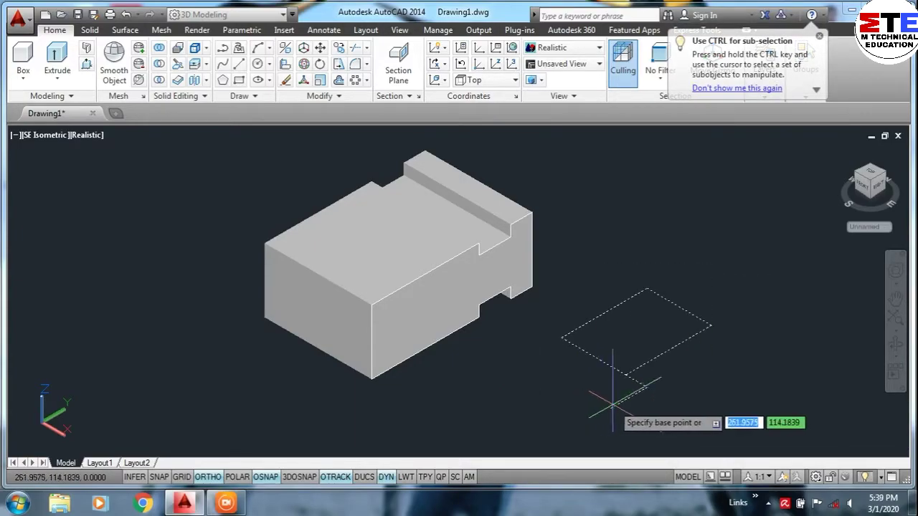
left_click(610, 408)
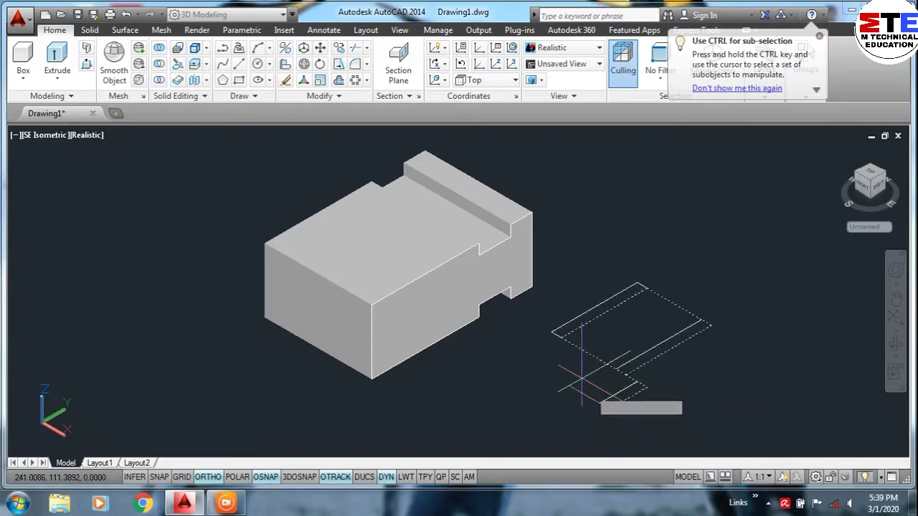
left_click(368, 308)
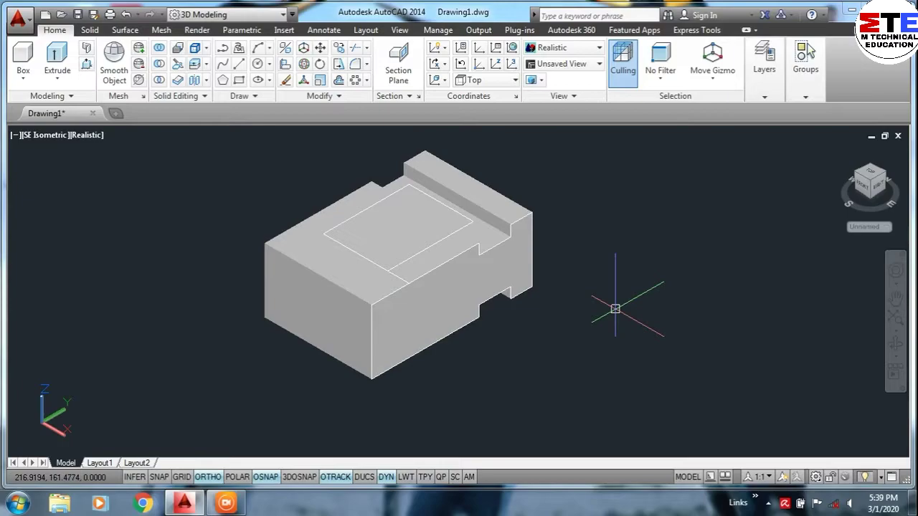
type("P")
Step: Press-pull the top-face rectangle down into a pocket and extrude the back-ledge area down through its floor
key("Down")
key("Down")
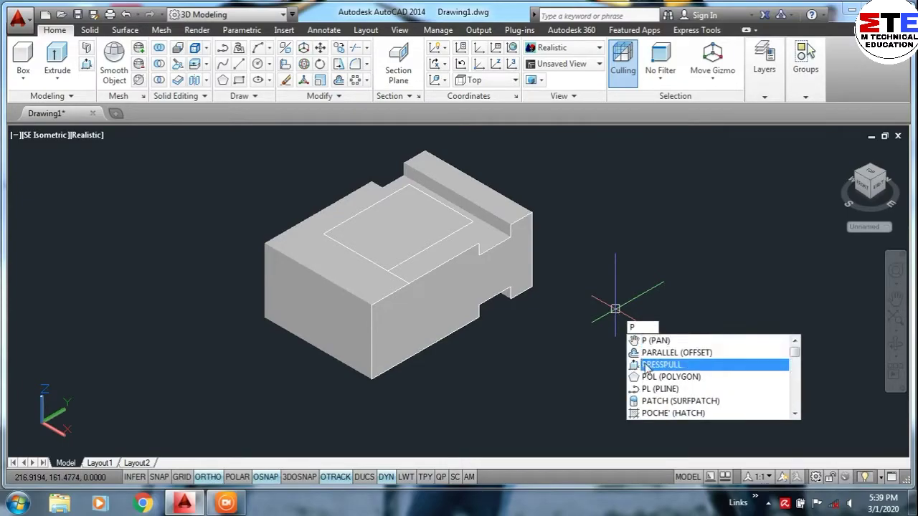
key("Return")
left_click(396, 237)
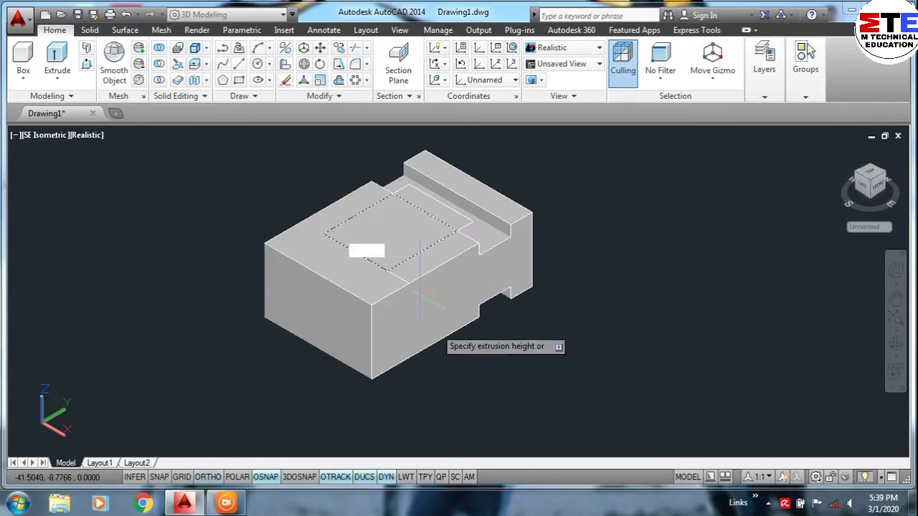
left_click(450, 364)
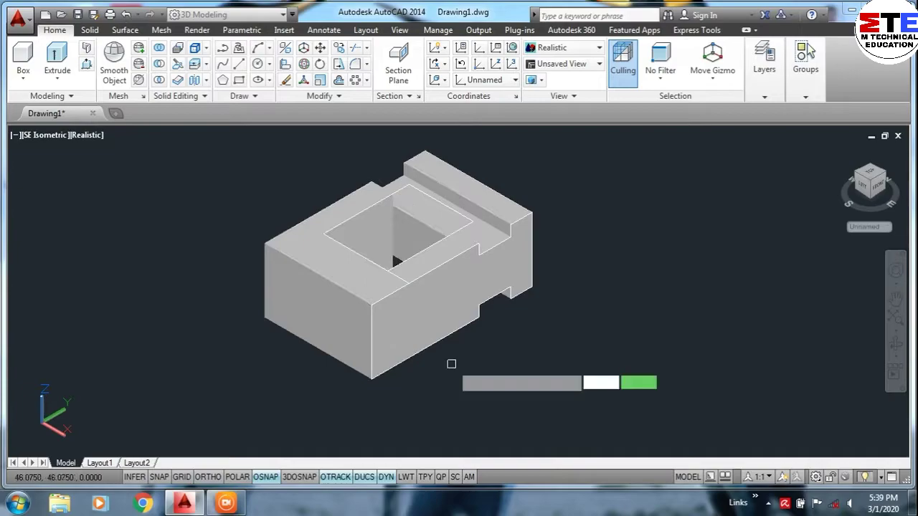
left_click(430, 217)
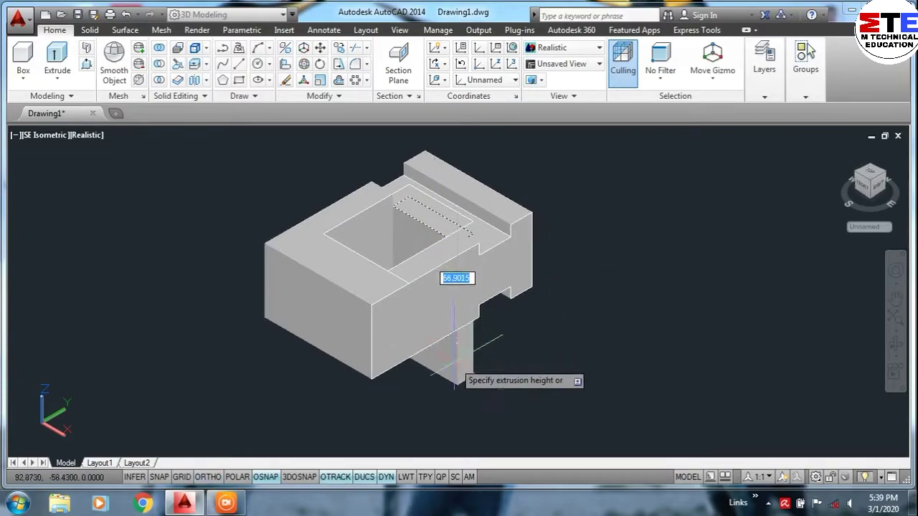
left_click(450, 359)
middle_click_drag(467, 370, 497, 382)
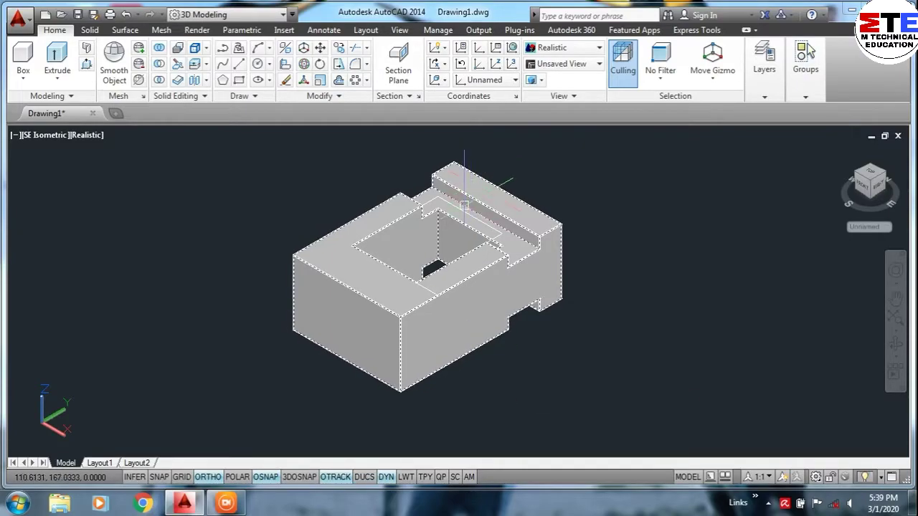
Step: Stretch a pocket edge to a new position with its grip, then pan the block right
left_click(438, 196)
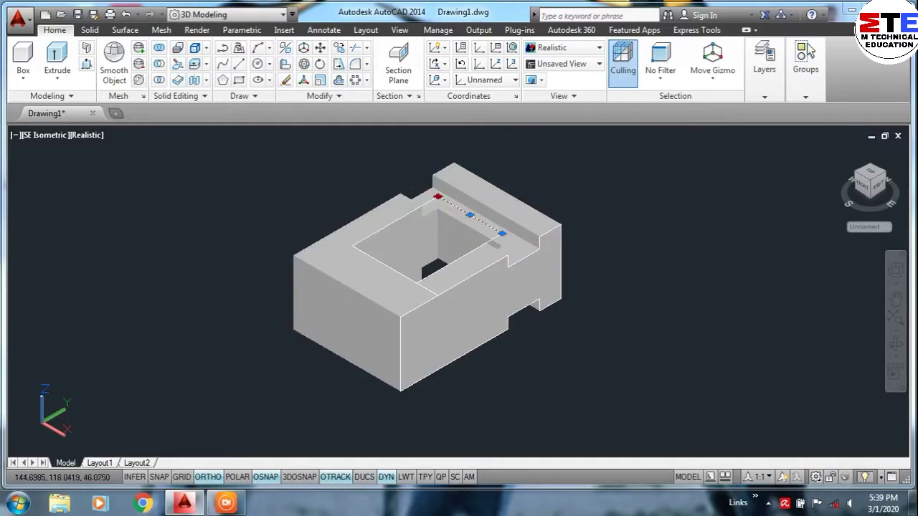
left_click(464, 222)
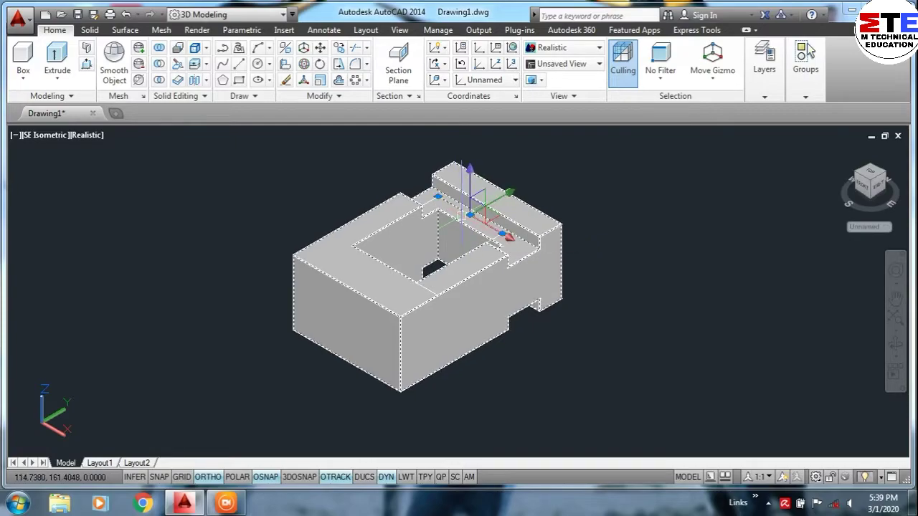
key("Escape")
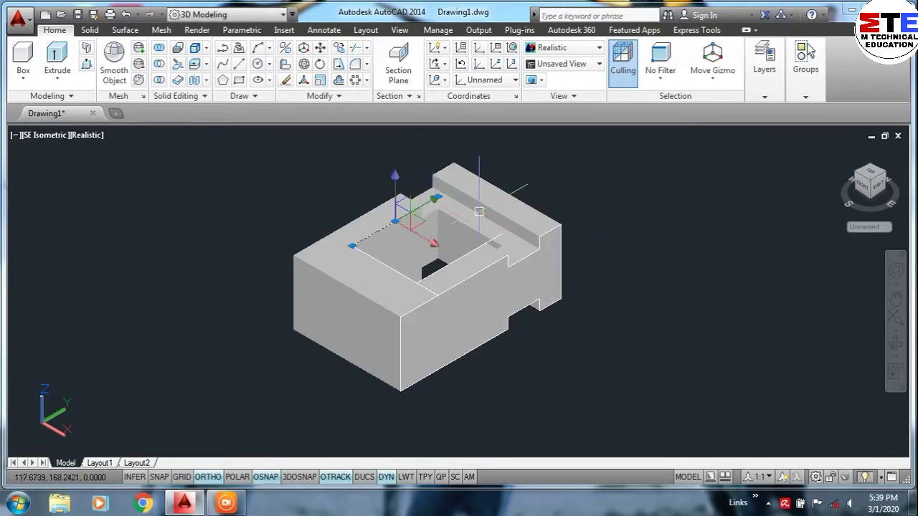
key("Escape")
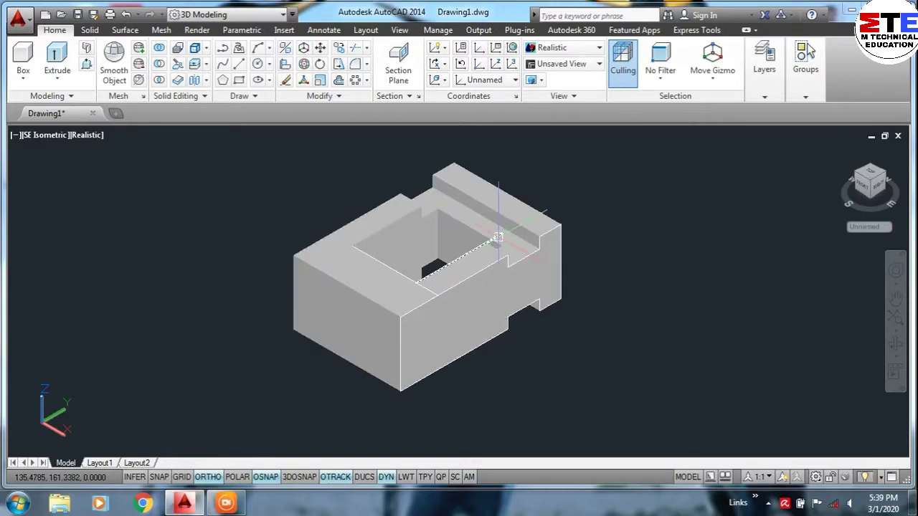
left_click(385, 261)
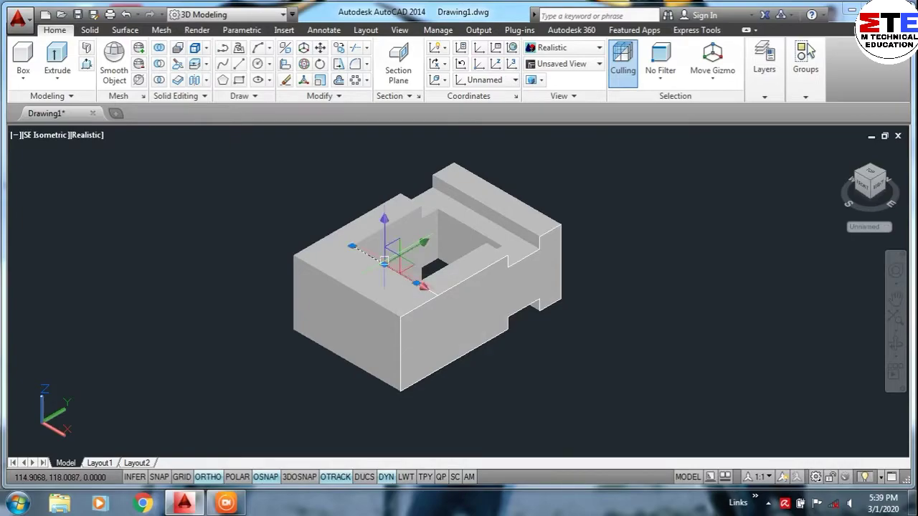
middle_click_drag(258, 349, 327, 356)
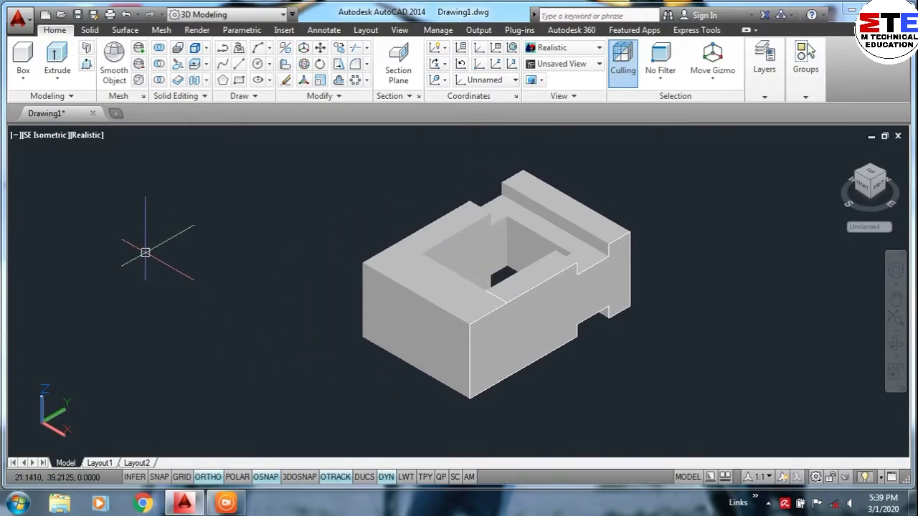
Step: Draw a vertical line from the top corner down the block's front face
left_click(23, 74)
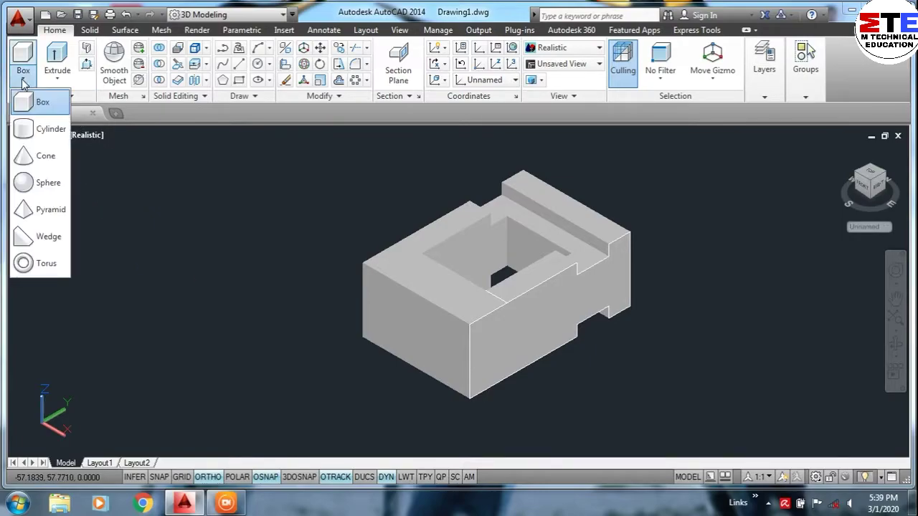
left_click(34, 135)
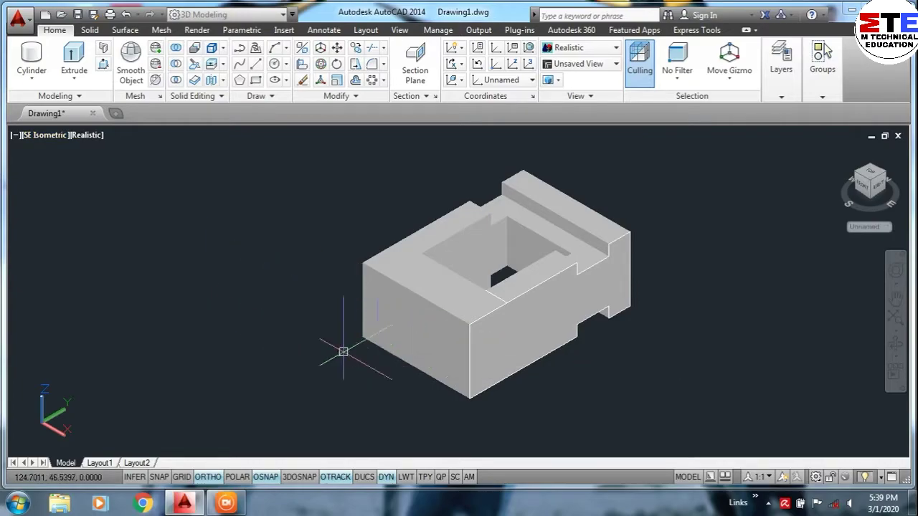
type("L")
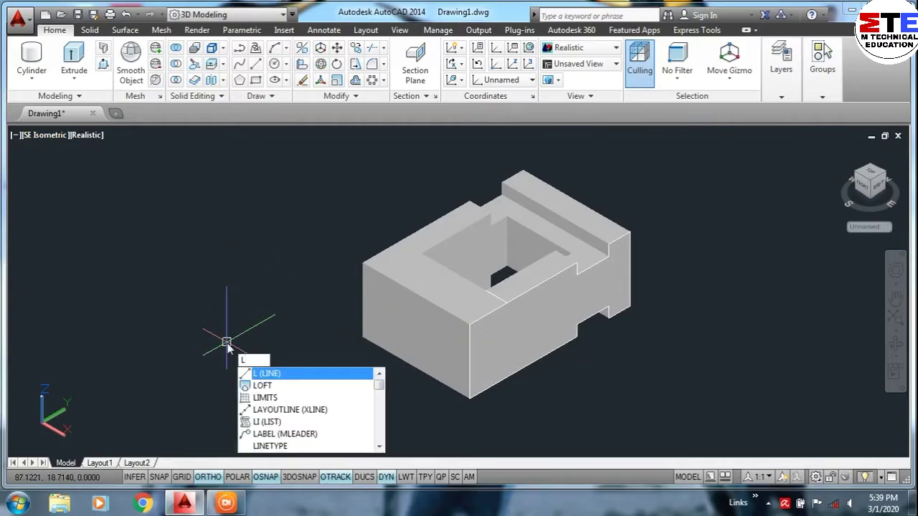
key("Return")
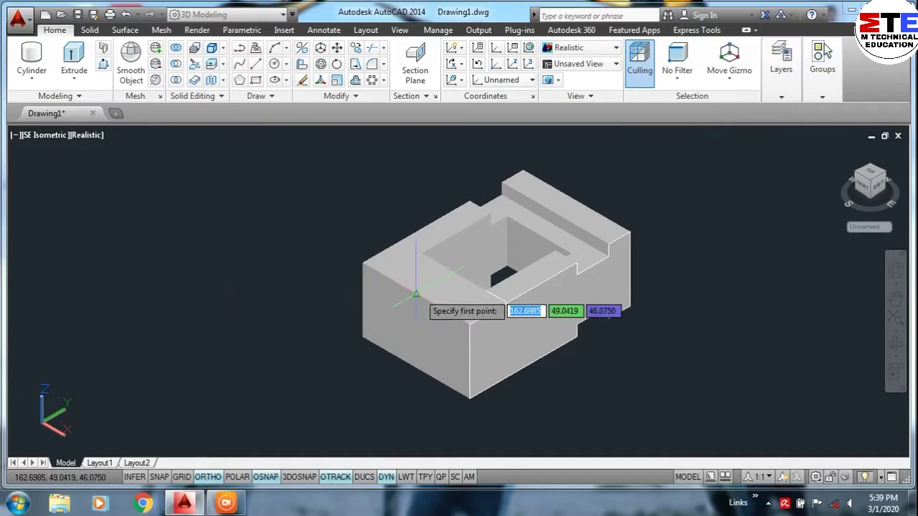
left_click(416, 294)
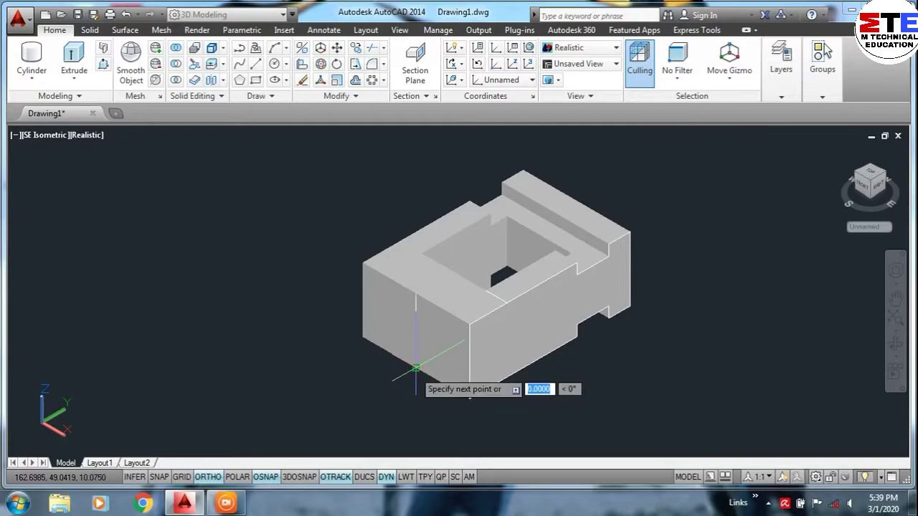
left_click(416, 367)
key("Return")
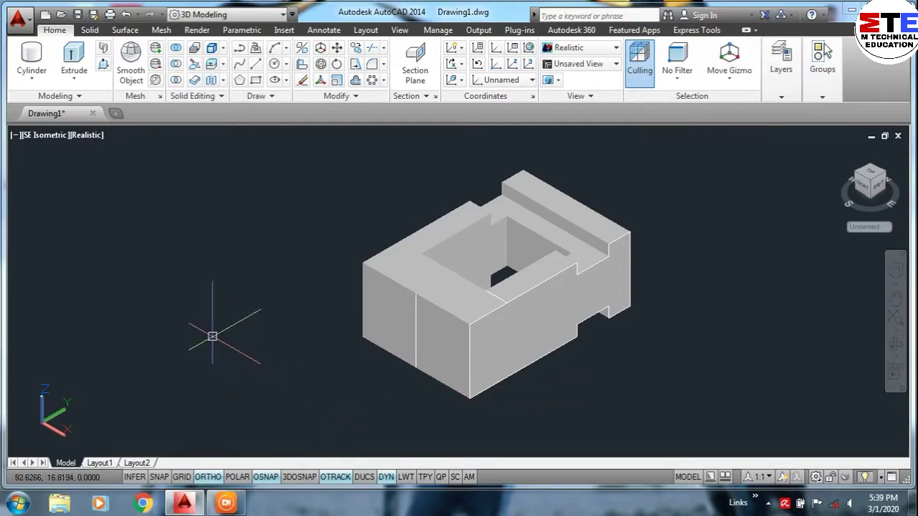
Step: Start a cylinder on the front face, cancel it, and bring up the UCS preset list
left_click(32, 58)
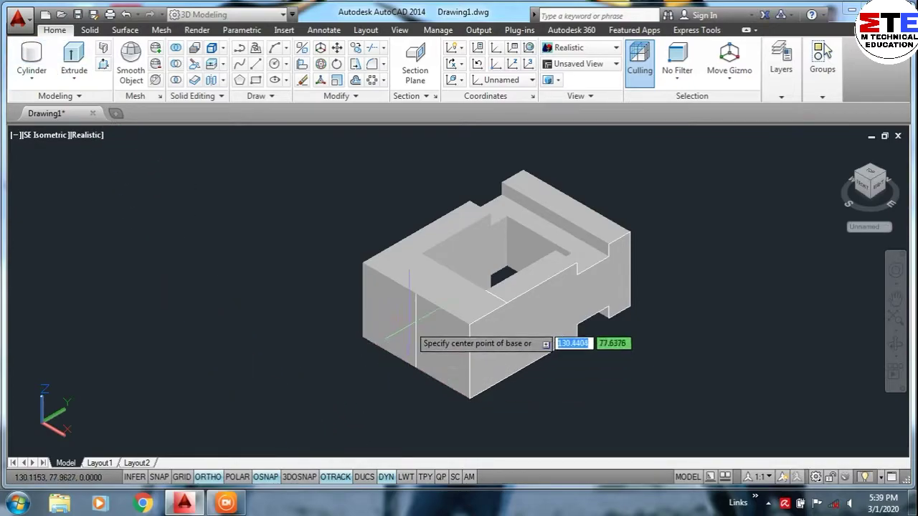
left_click(416, 331)
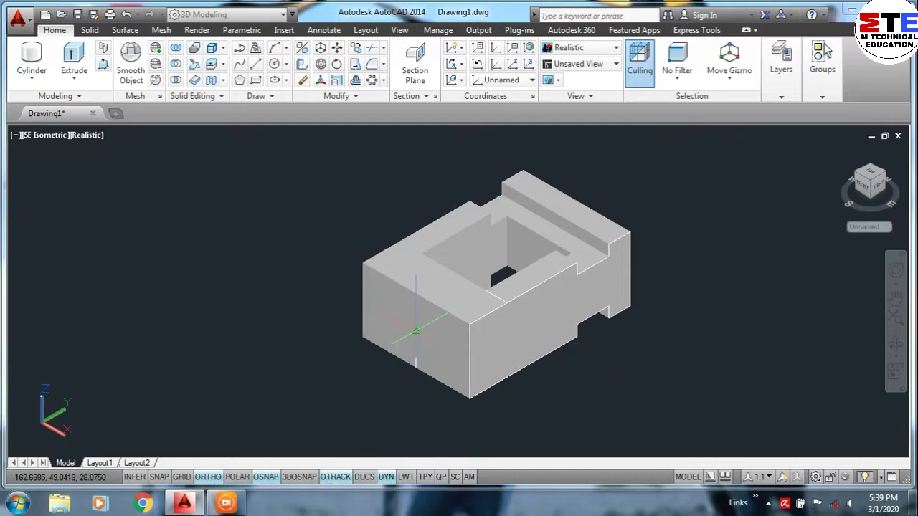
key("Escape")
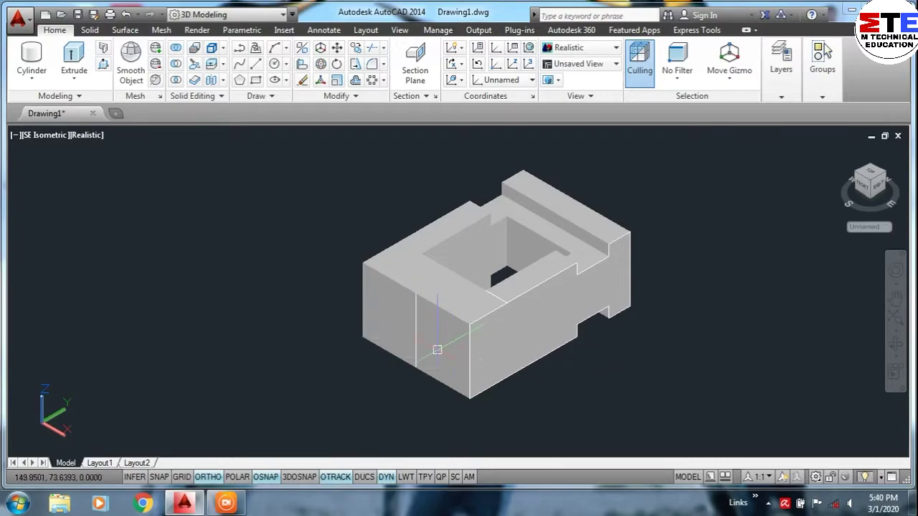
left_click(532, 79)
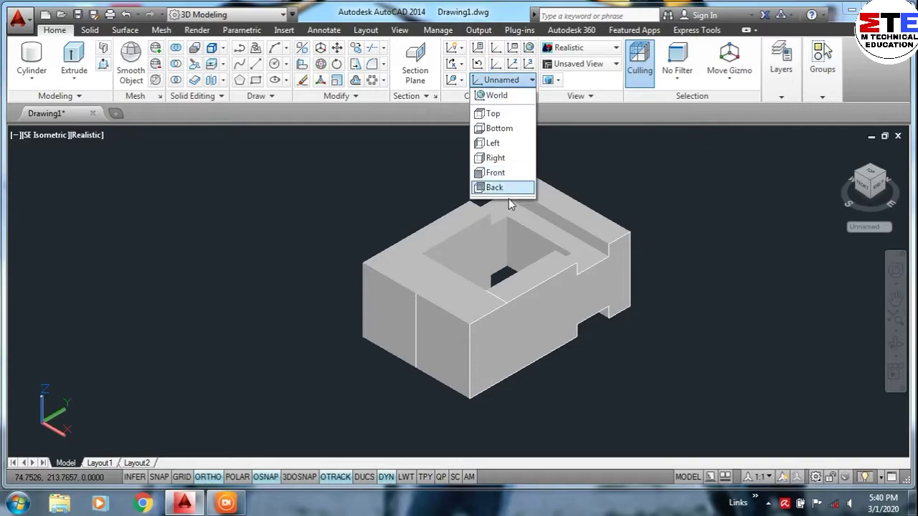
Step: Set the UCS to Front and add a radius 10, height 18 cylinder centred on the front face
left_click(502, 173)
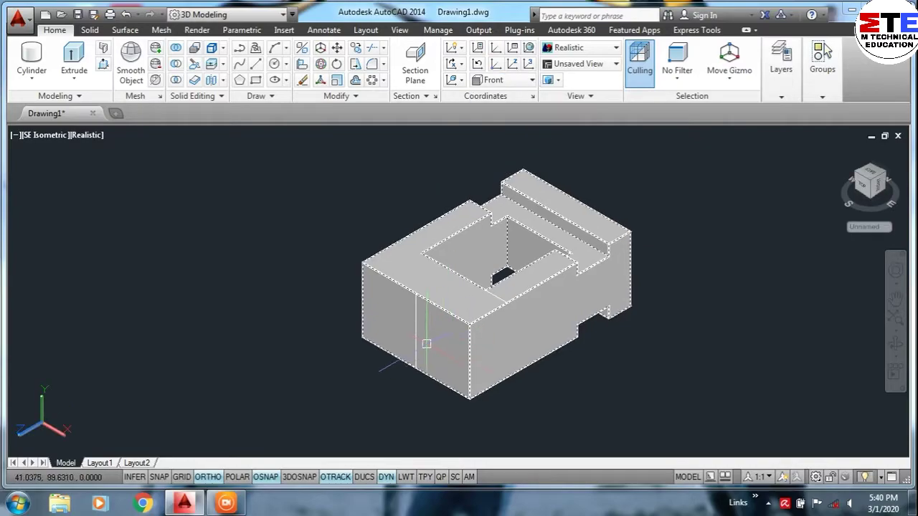
left_click(32, 57)
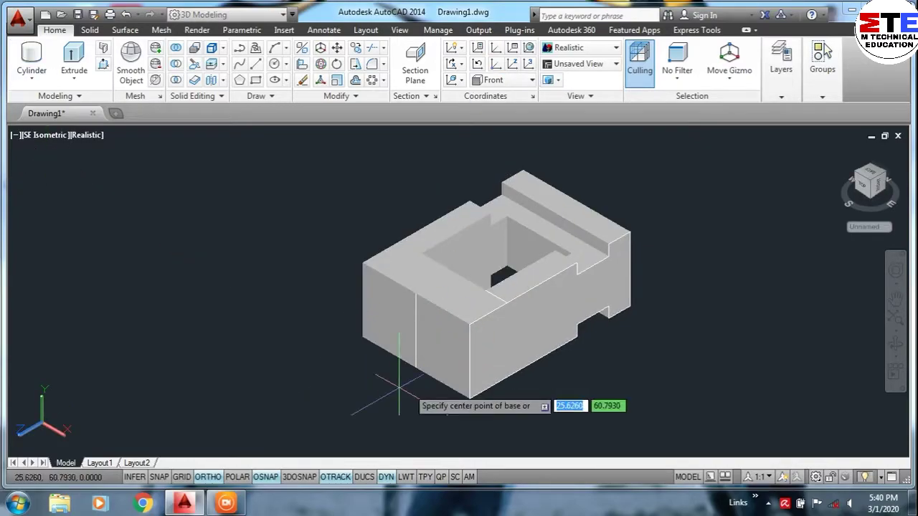
left_click(416, 330)
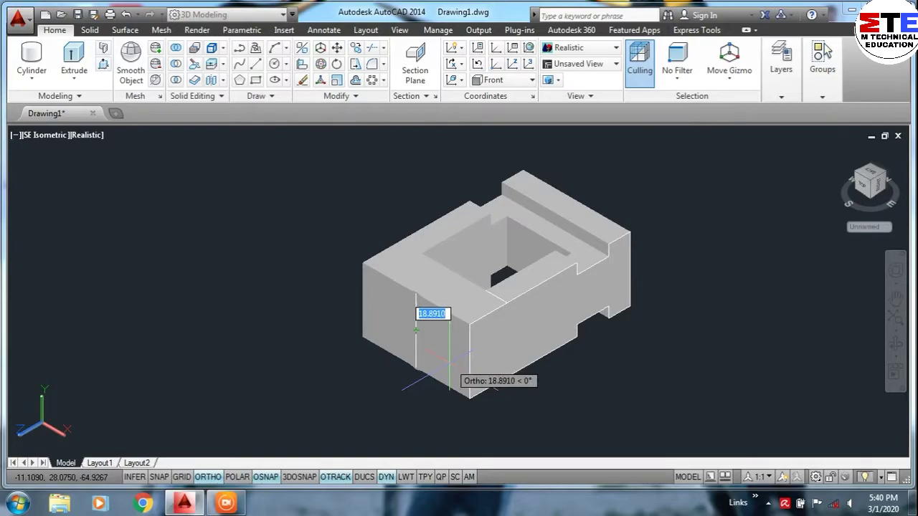
type("10")
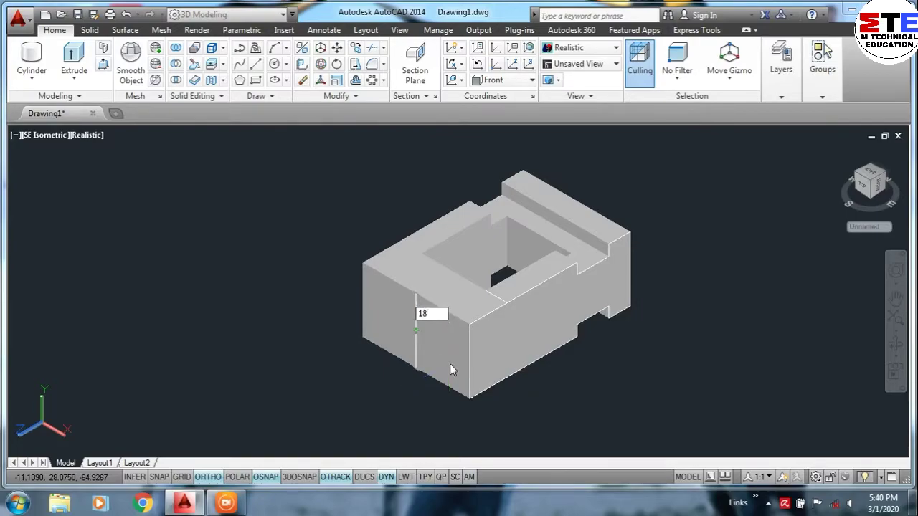
key("Return")
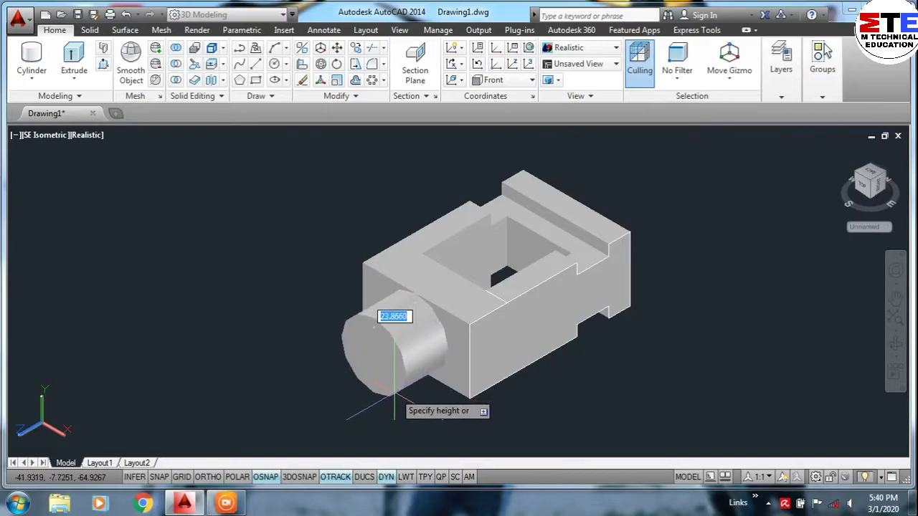
key("Return")
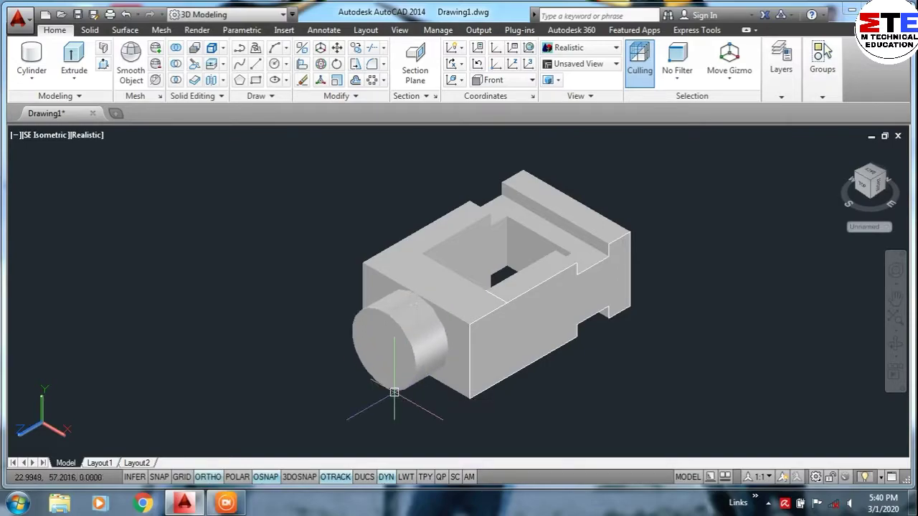
middle_click_drag(475, 424, 428, 404)
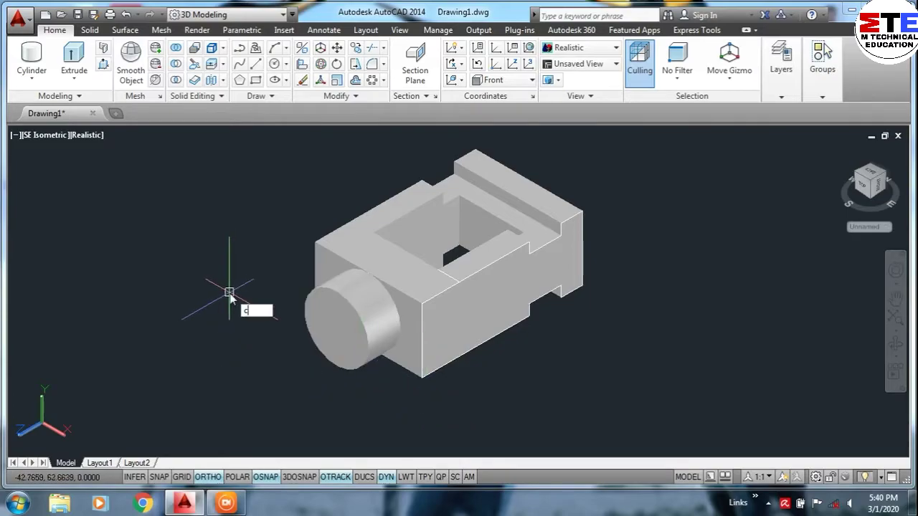
Step: Draw a radius-5 circle centred on the boss's end face
key("Return")
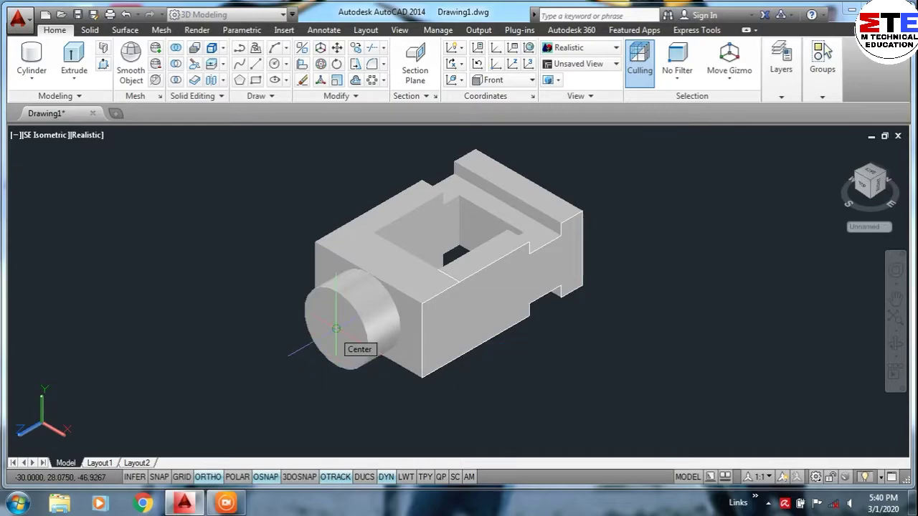
left_click(336, 328)
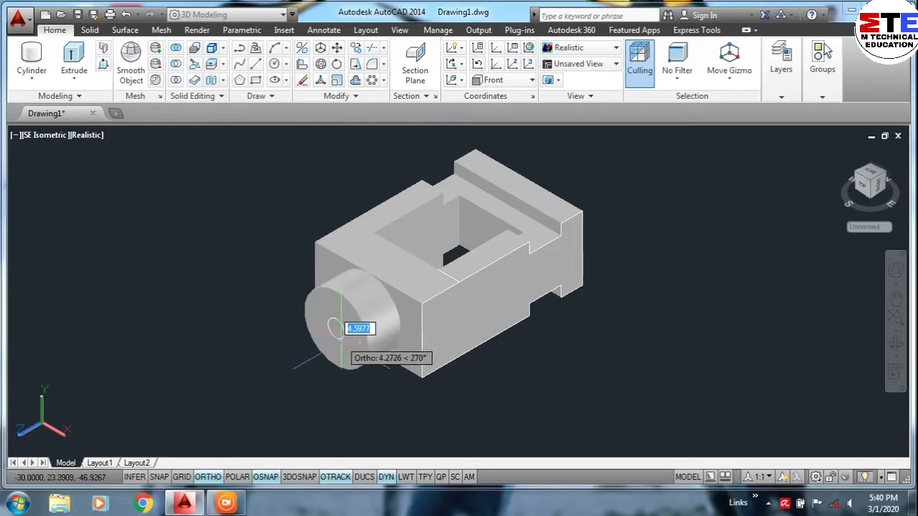
type("5")
key("Return")
key("Return")
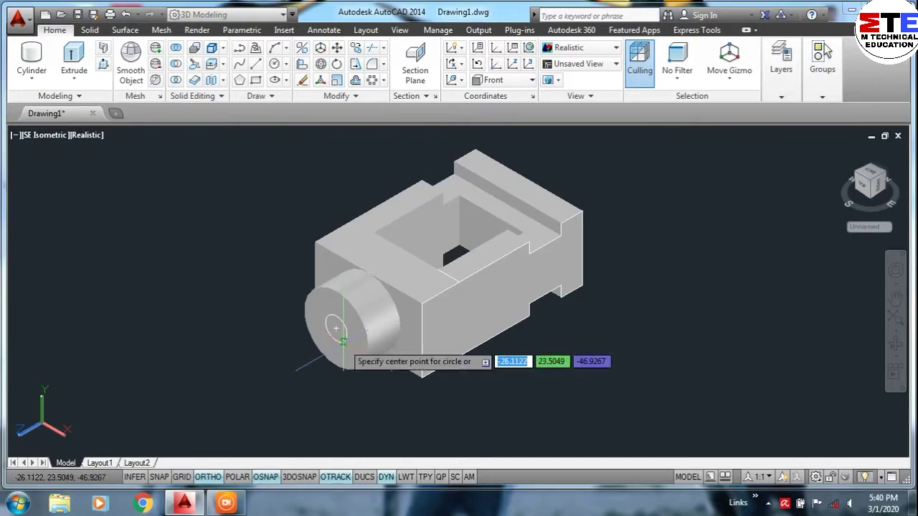
key("Escape")
type("P")
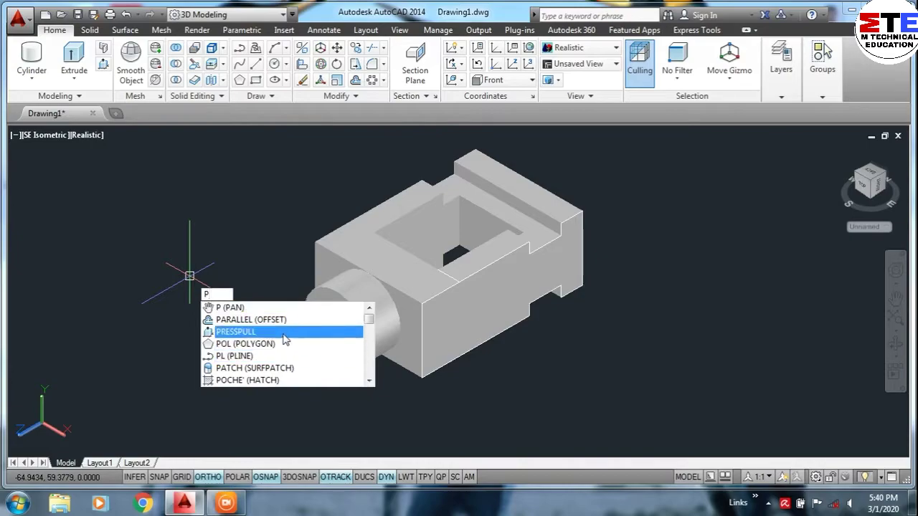
Step: Press-pull the circle 10 units into the boss to cut the hole
left_click(289, 331)
left_click(337, 329)
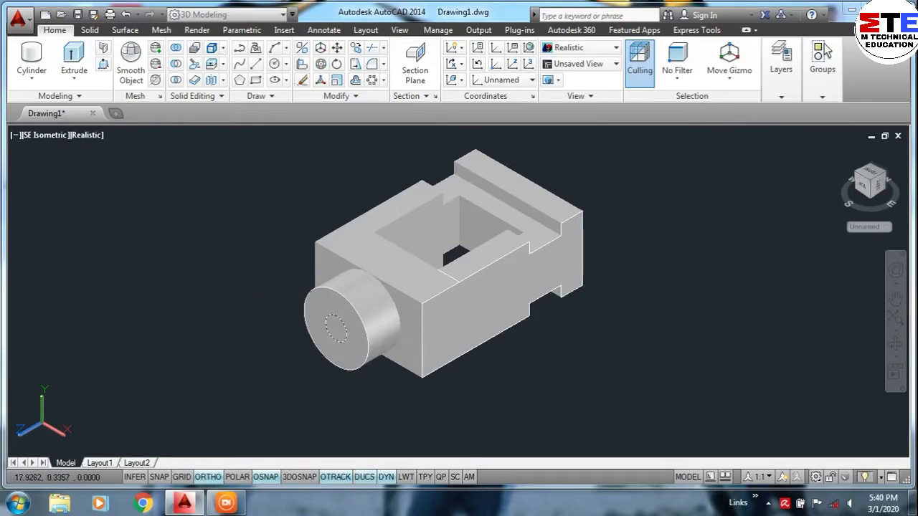
key("Return")
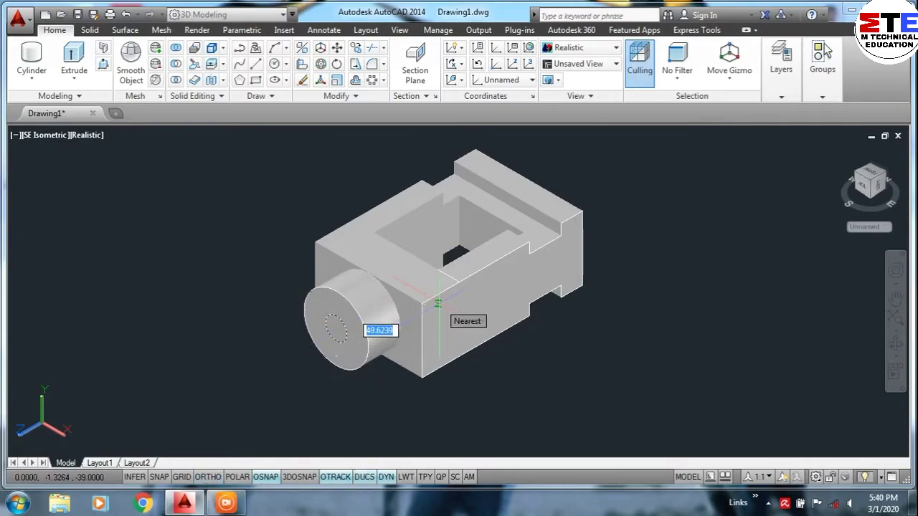
type("10")
key("Return")
key("F8")
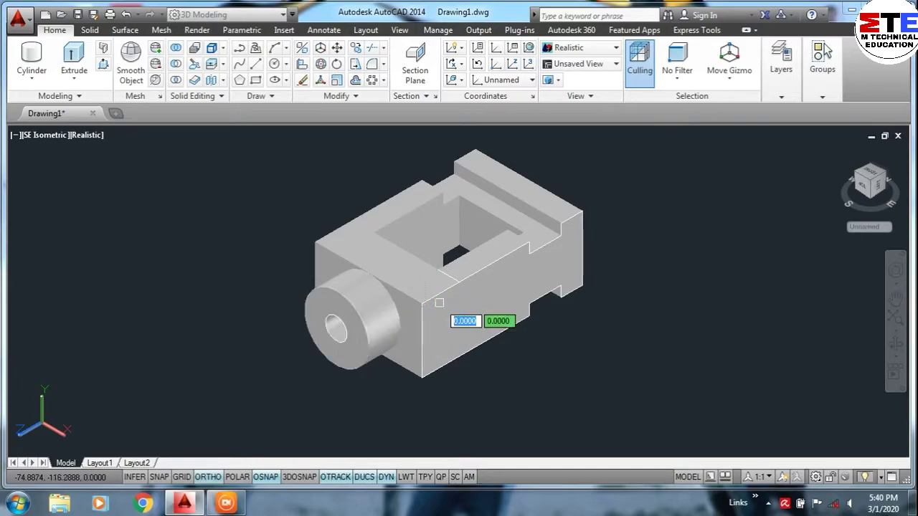
scroll(240, 396, "down", 3)
middle_click_drag(240, 396, 340, 385)
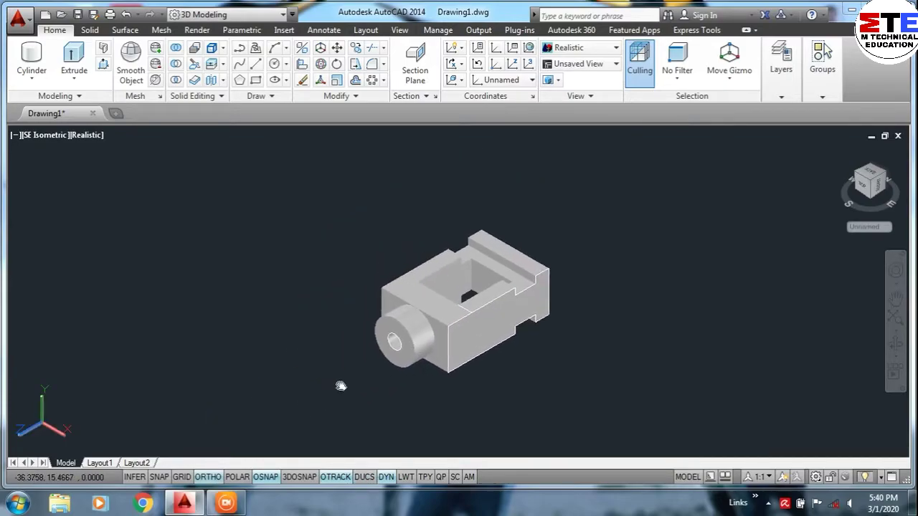
scroll(392, 367, "up", 2)
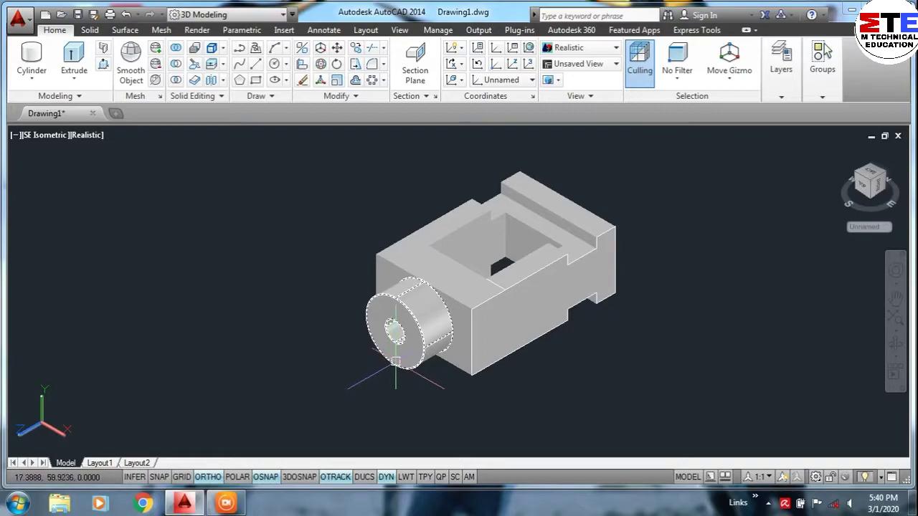
scroll(305, 373, "up", 2)
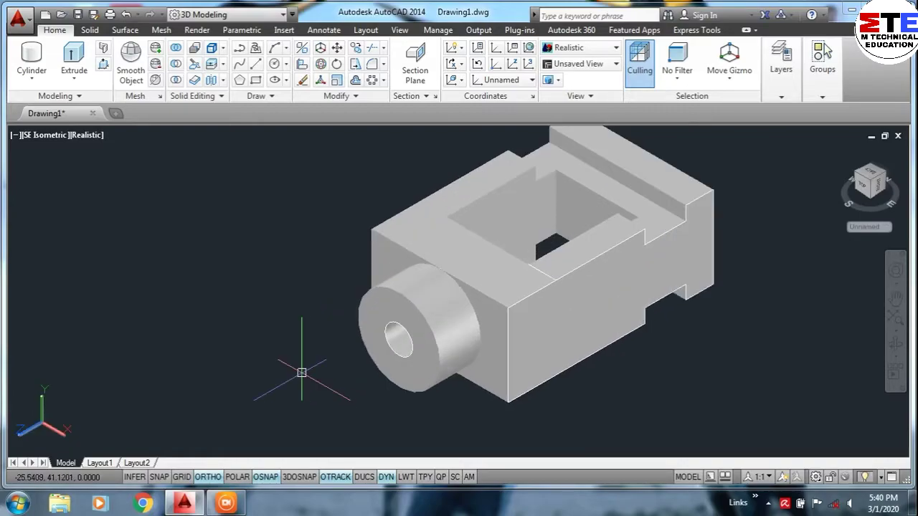
middle_click_drag(302, 376, 238, 413)
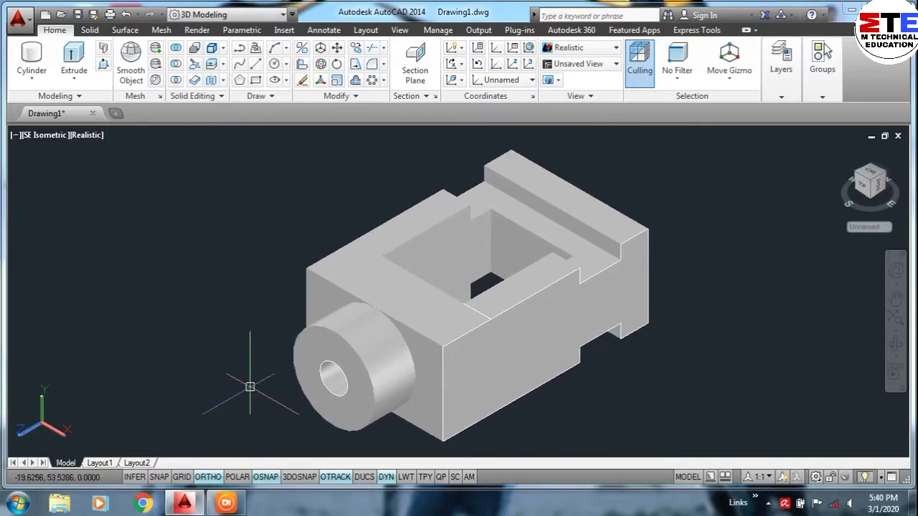
scroll(256, 374, "down", 3)
scroll(259, 373, "up", 2)
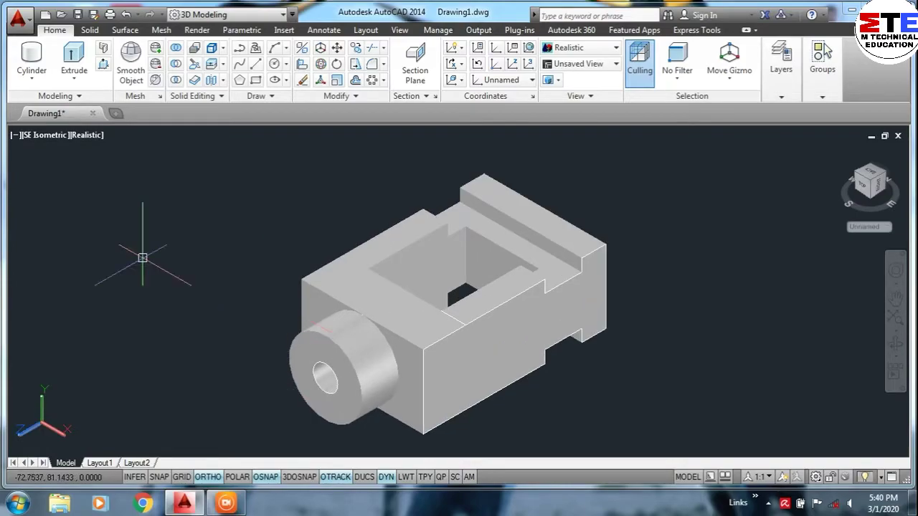
Step: Align the coordinate system to the boss's end face
left_click(462, 84)
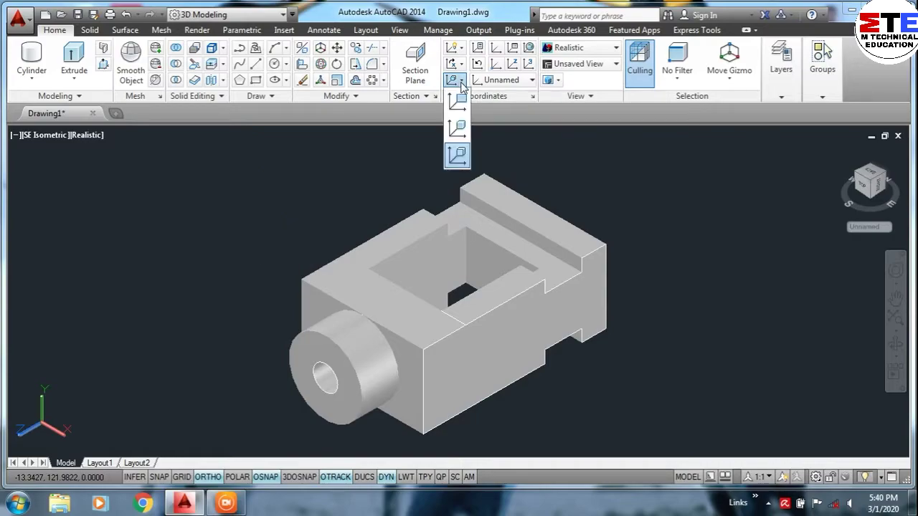
left_click(457, 155)
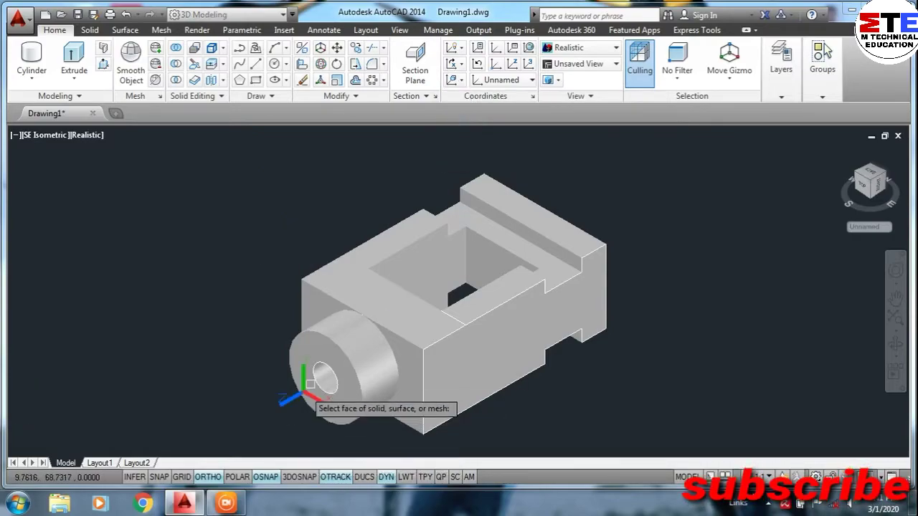
left_click(337, 373)
right_click(289, 380)
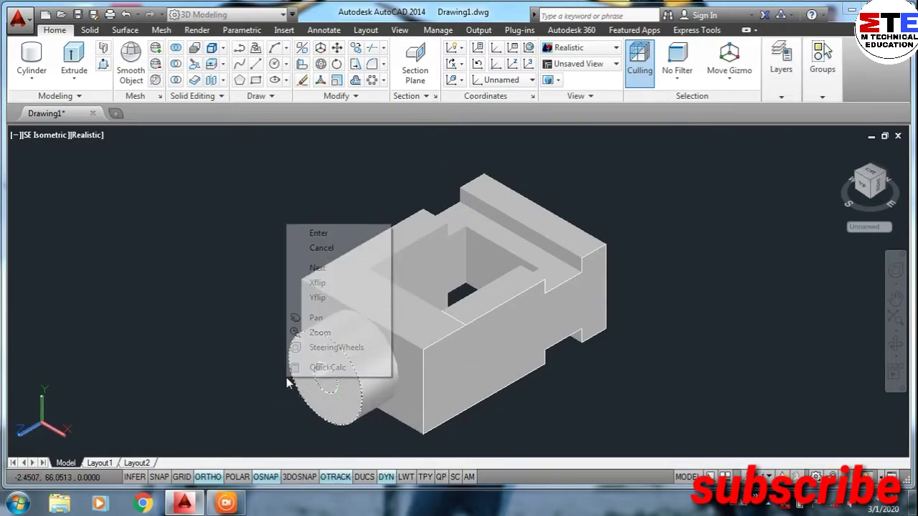
left_click(312, 239)
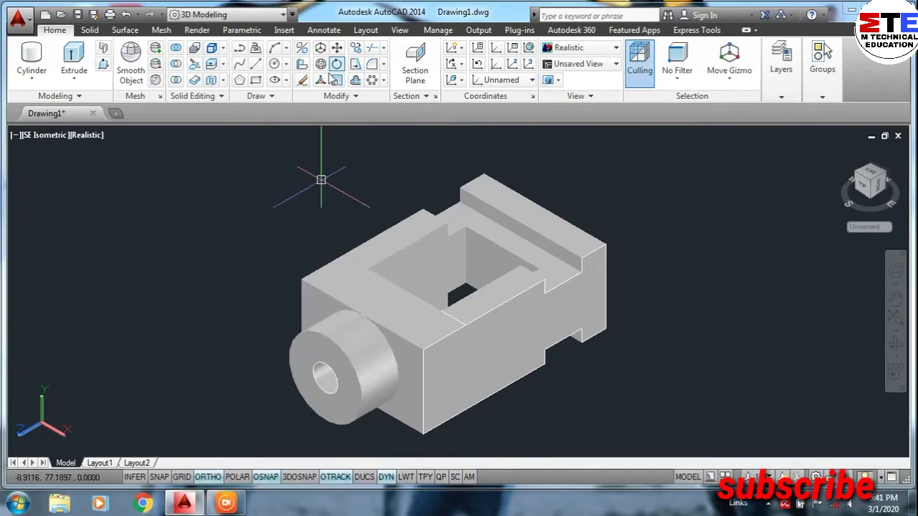
Step: Add a Ø12 diameter dimension to the hole, placed up-left of the boss
left_click(340, 32)
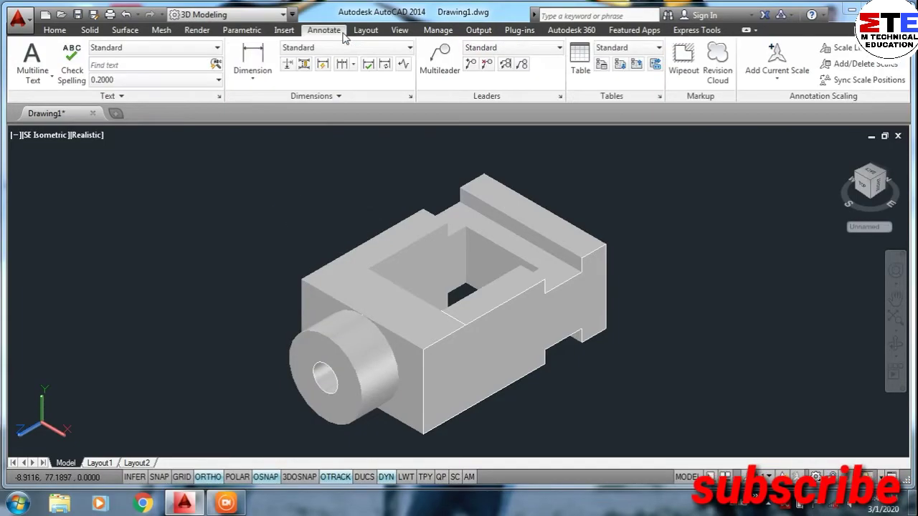
left_click(256, 84)
left_click(267, 241)
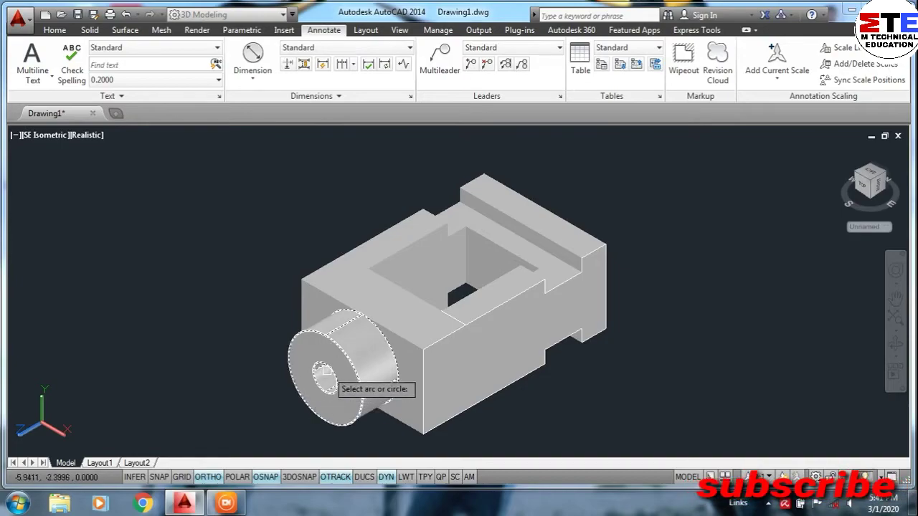
left_click(313, 367)
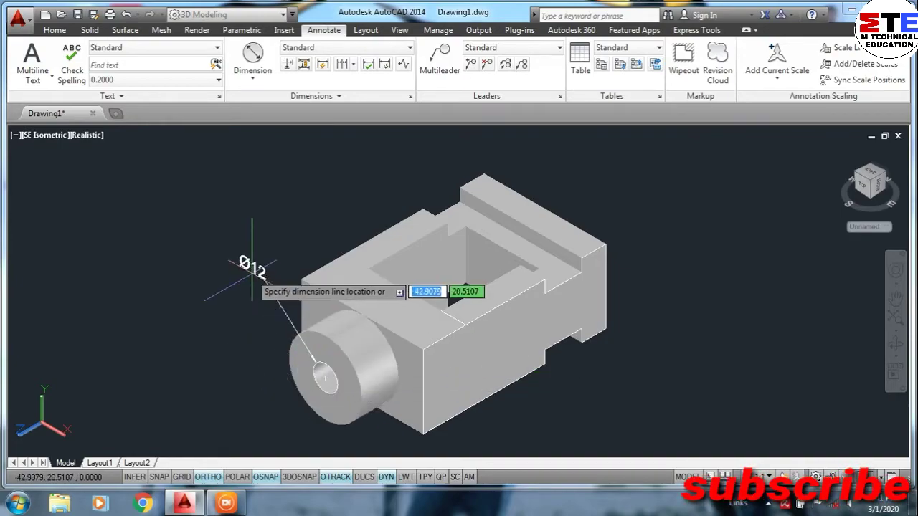
left_click(271, 296)
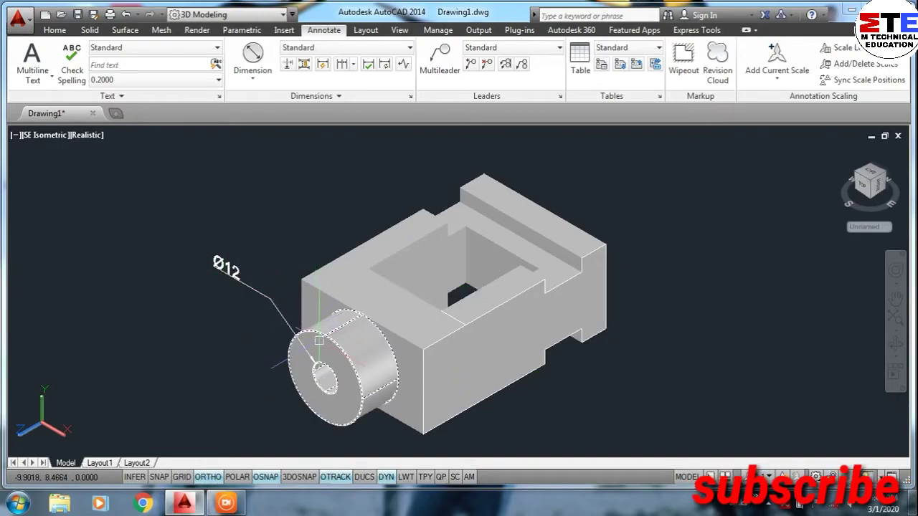
Step: Dimension the boss's outer circle as Ø36
left_click(318, 334)
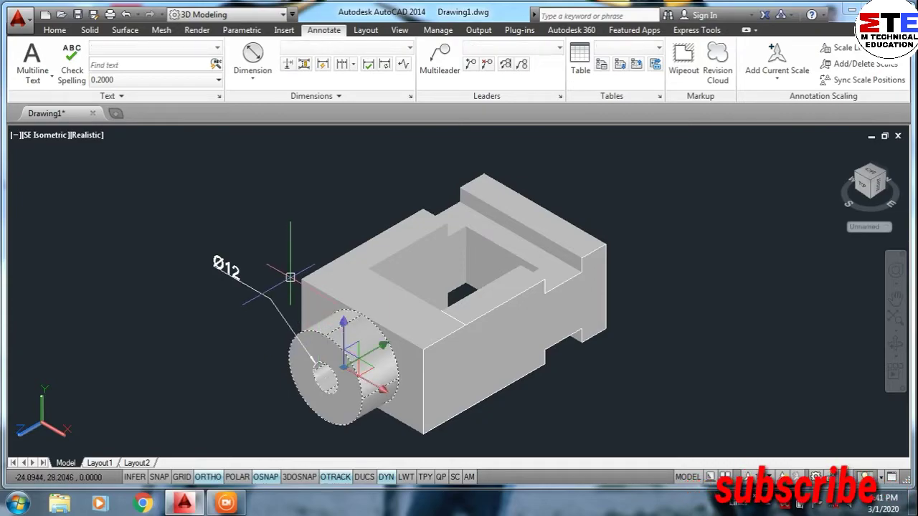
key("Escape")
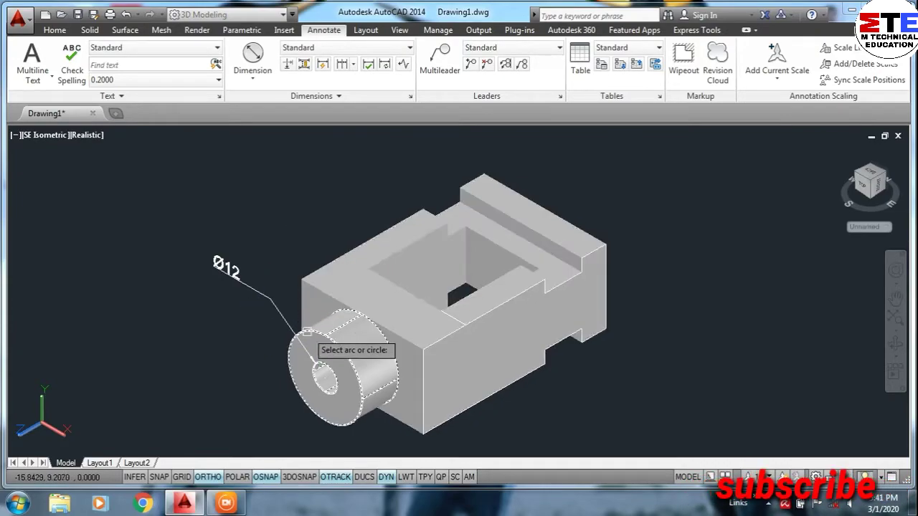
left_click(306, 331)
left_click(285, 259)
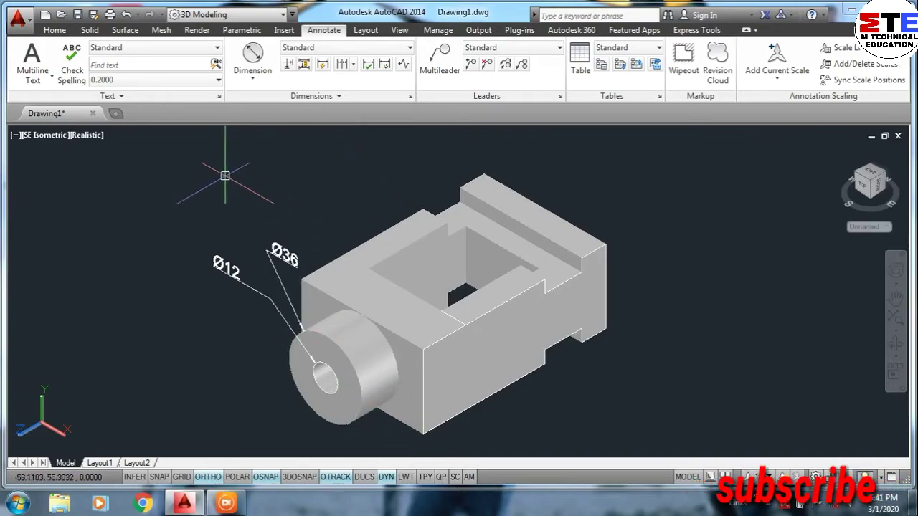
left_click(254, 72)
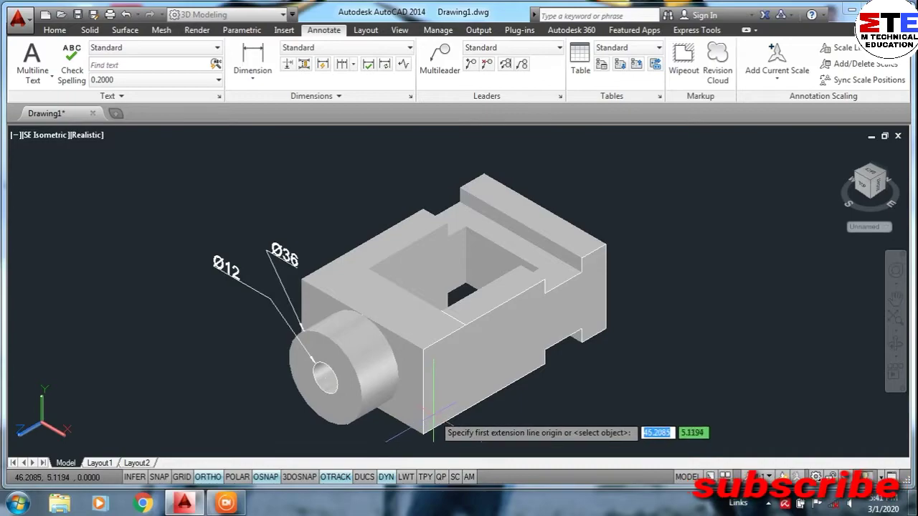
Step: Begin a linear dimension from the block's bottom corner, then cancel it
middle_click_drag(433, 417, 423, 366)
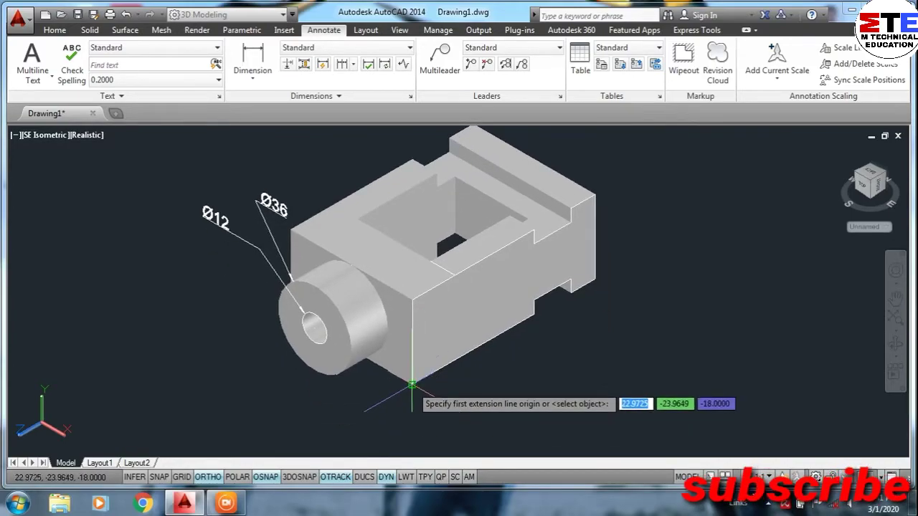
left_click(412, 386)
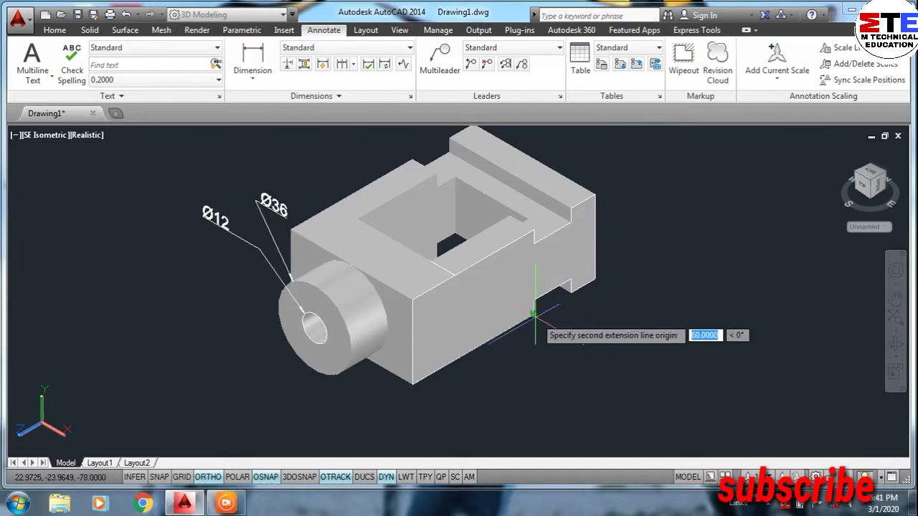
left_click(534, 313)
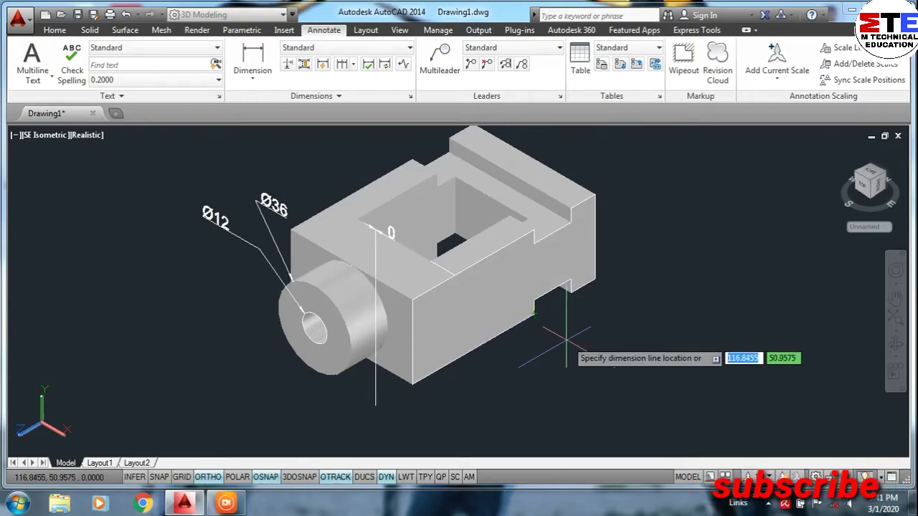
key("Escape")
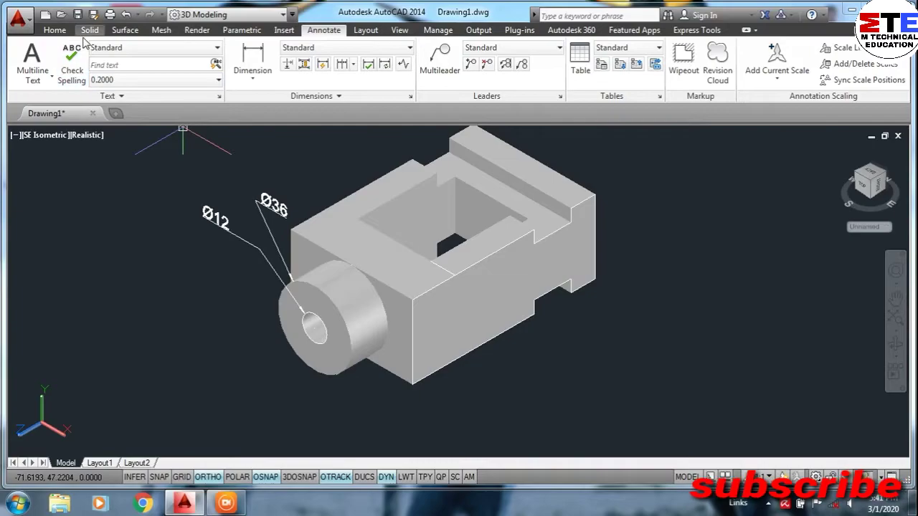
Step: Align the UCS with the block's long front face using Face UCS
left_click(71, 32)
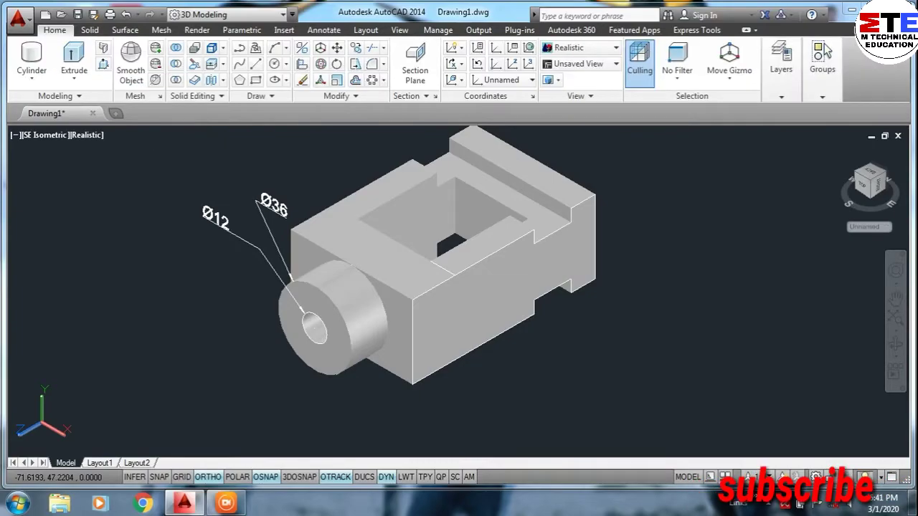
left_click(461, 80)
left_click(457, 161)
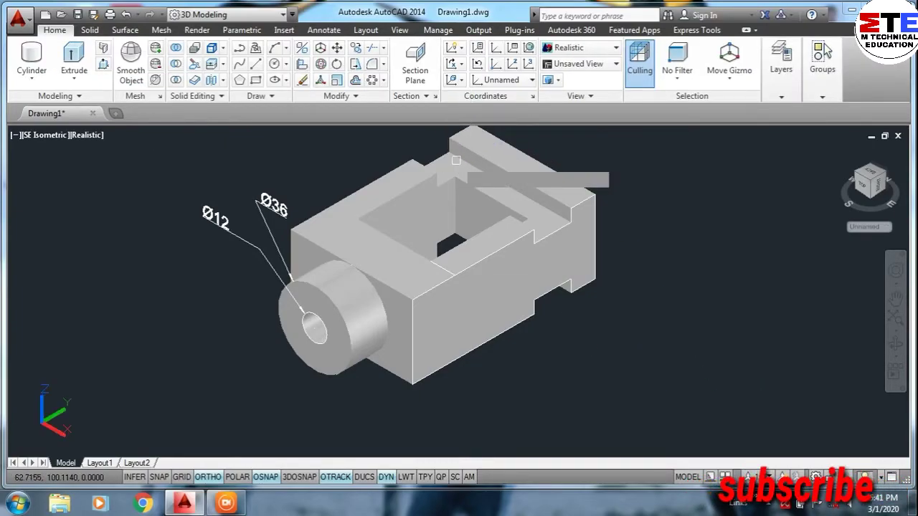
left_click(491, 265)
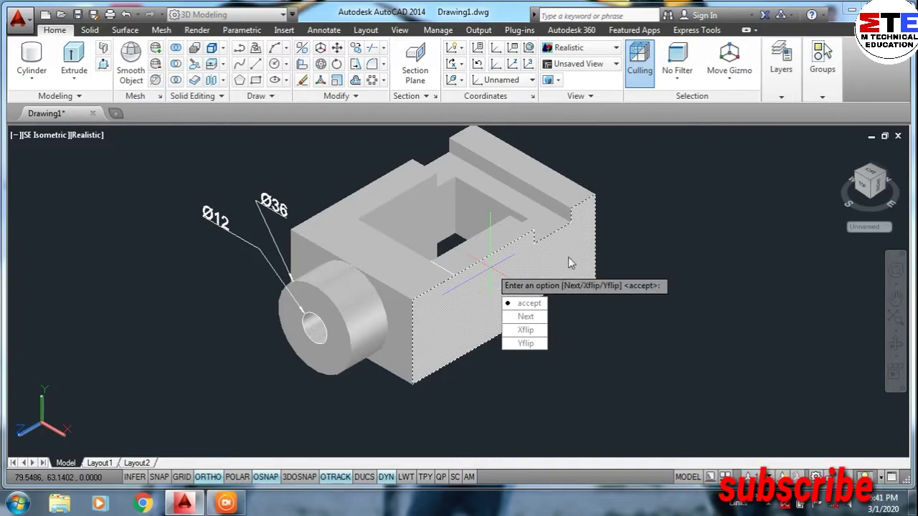
right_click(569, 261)
left_click(583, 265)
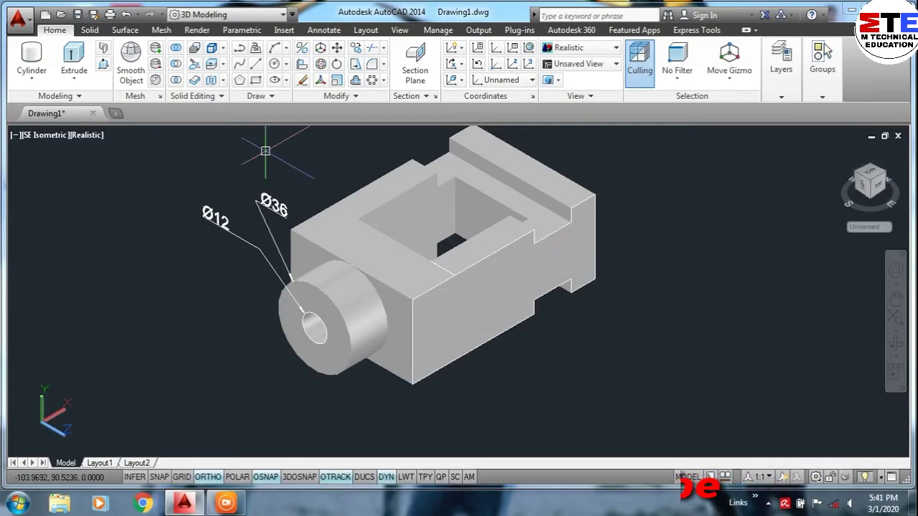
left_click(323, 30)
Step: Dimension the front face's bottom edge as 60 and add a second dimension beside the notch
left_click(253, 59)
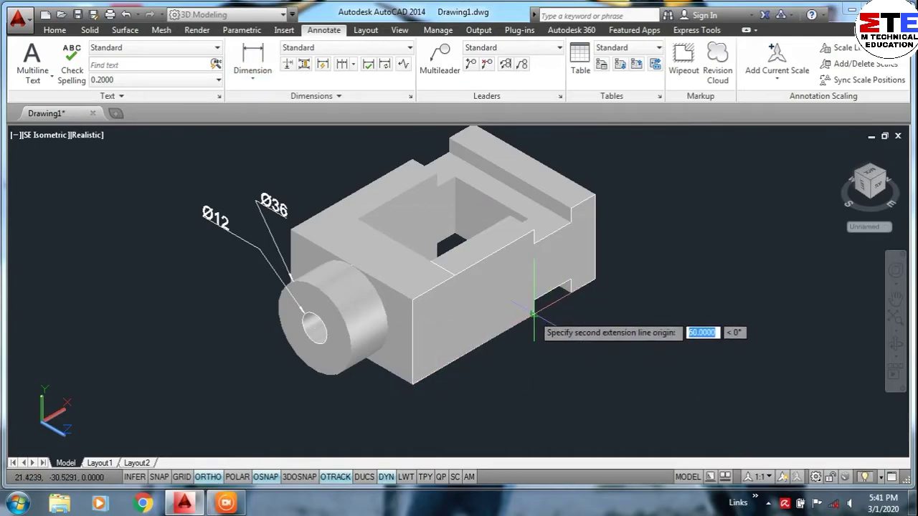
left_click(534, 314)
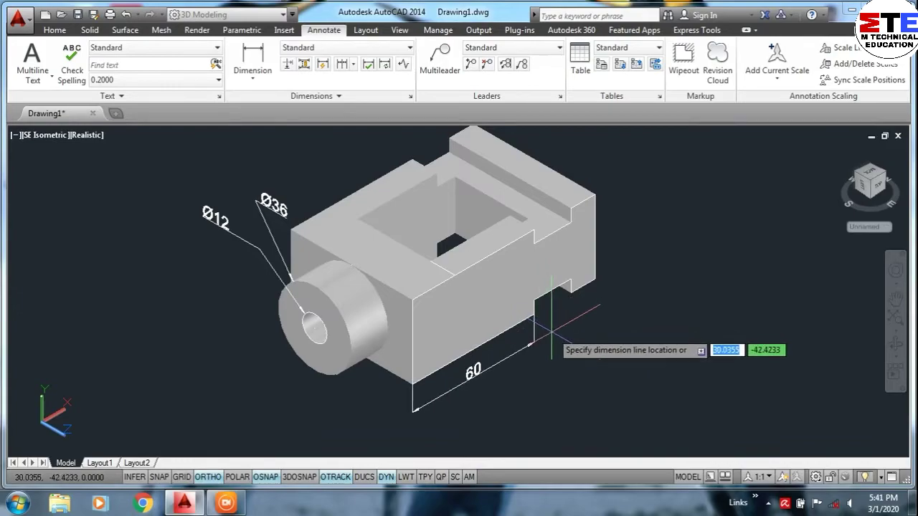
left_click(552, 331)
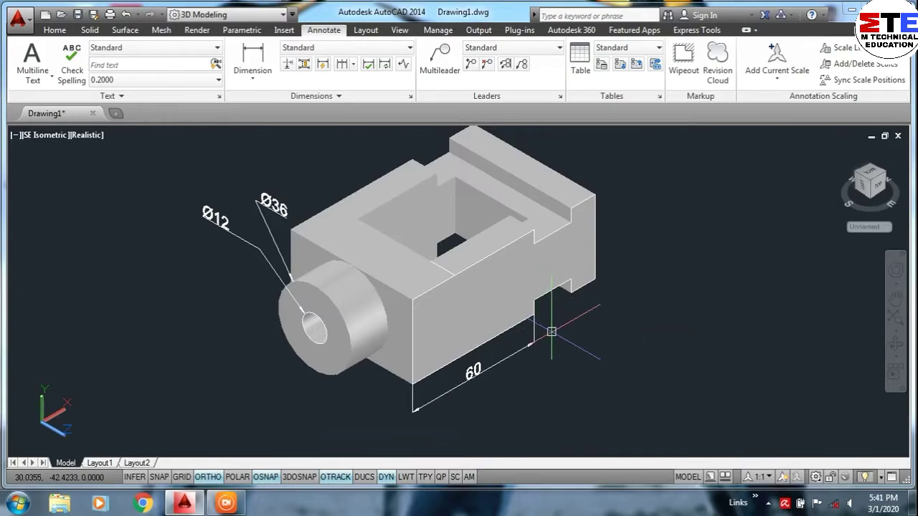
key("Return")
left_click(567, 289)
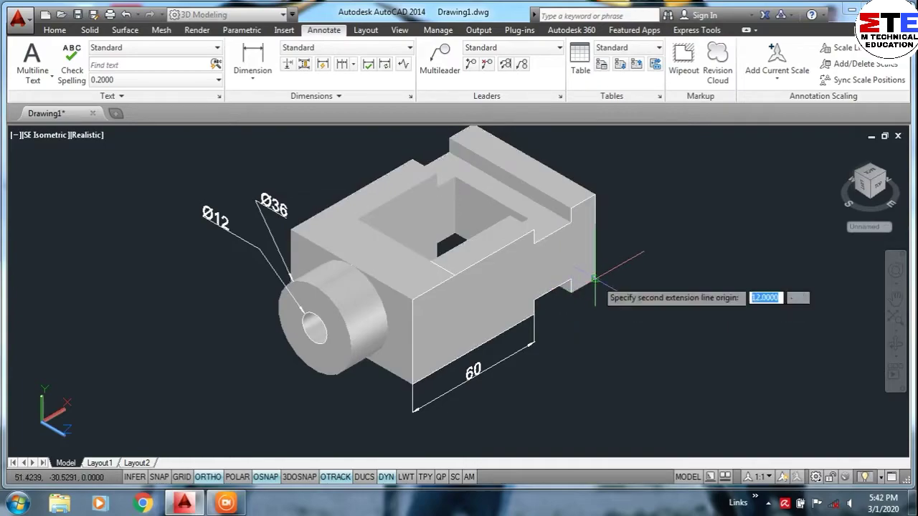
left_click(594, 280)
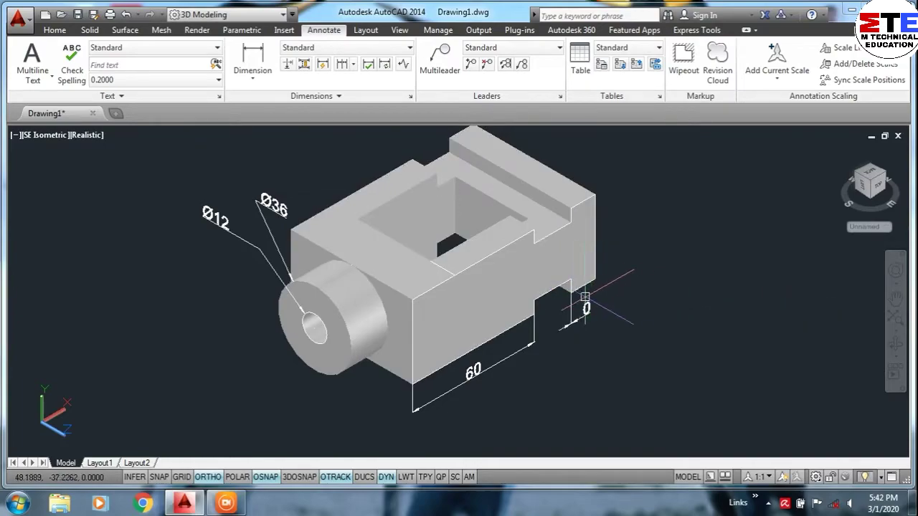
left_click(528, 283)
Step: Dimension the bottom notch width as 18, then end the dimension command
key("Return")
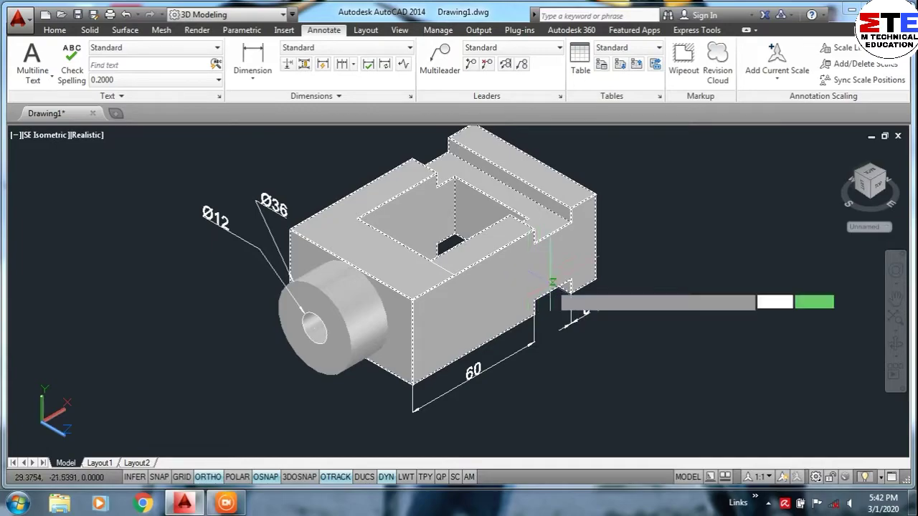
left_click(534, 299)
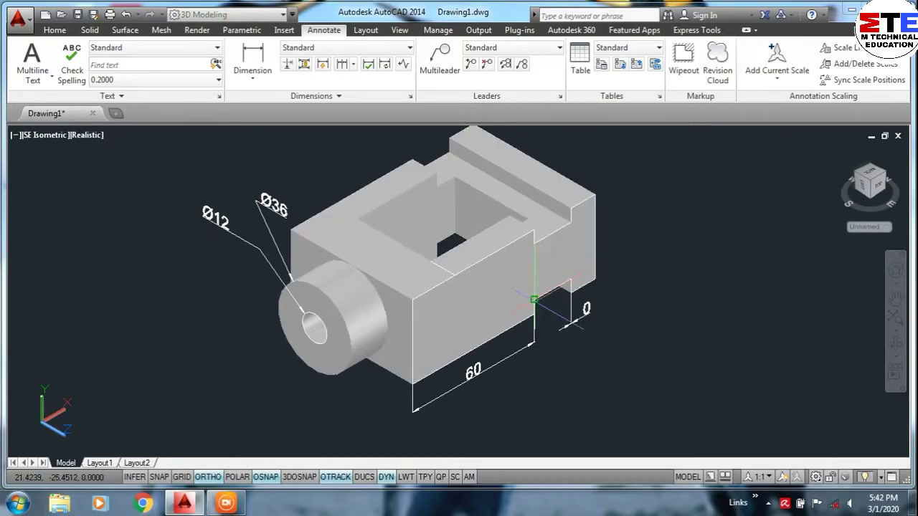
left_click(570, 278)
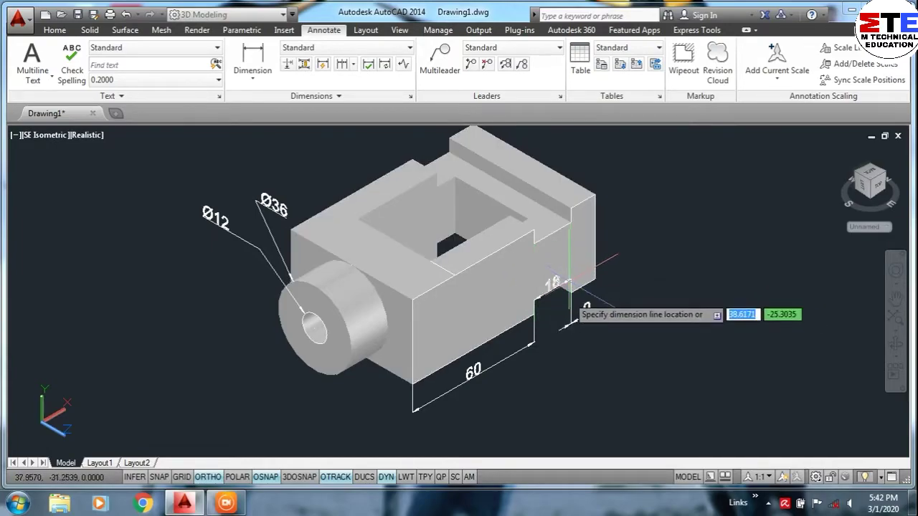
left_click(567, 305)
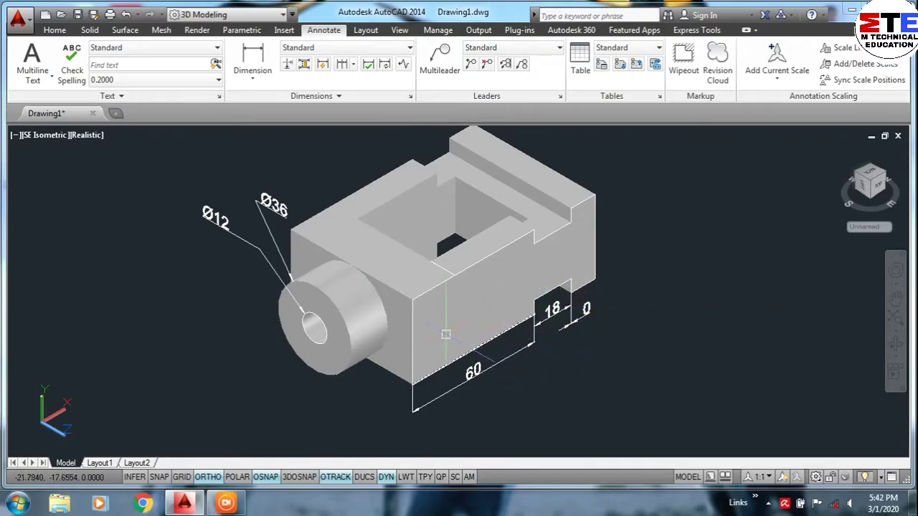
key("Return")
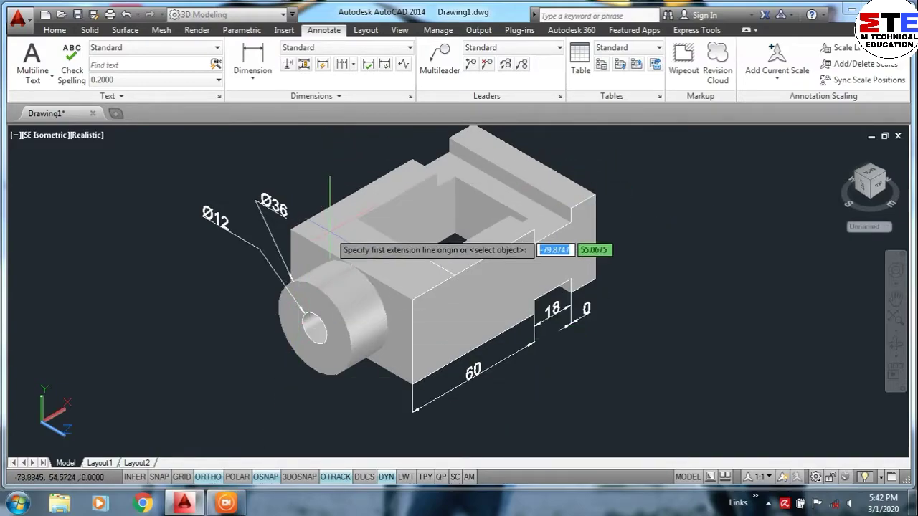
key("Escape")
Step: Set the UCS to the block's top face around the square pocket, retrying after a first pick inside the pocket
left_click(61, 34)
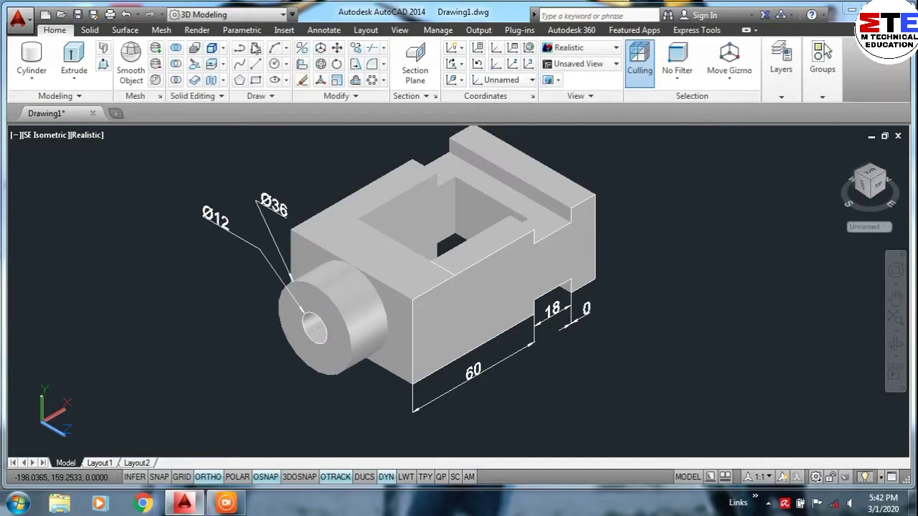
left_click(462, 80)
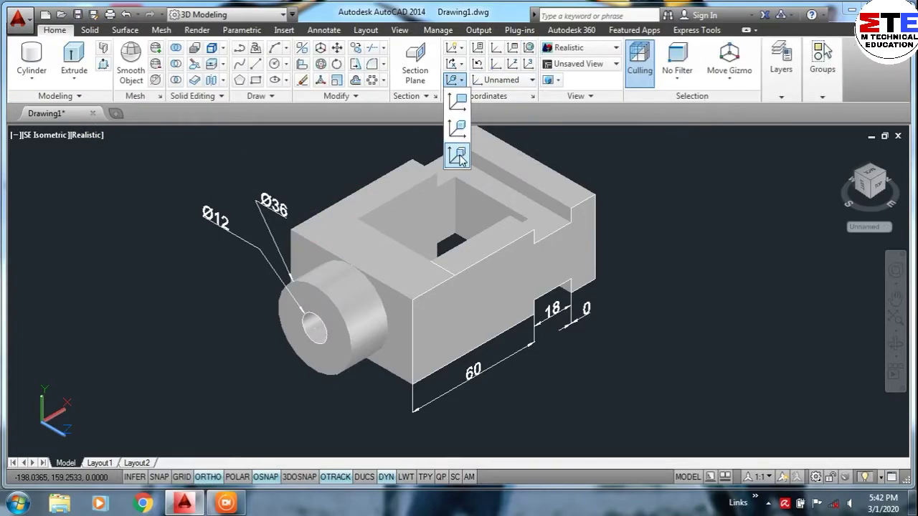
left_click(457, 156)
left_click(362, 228)
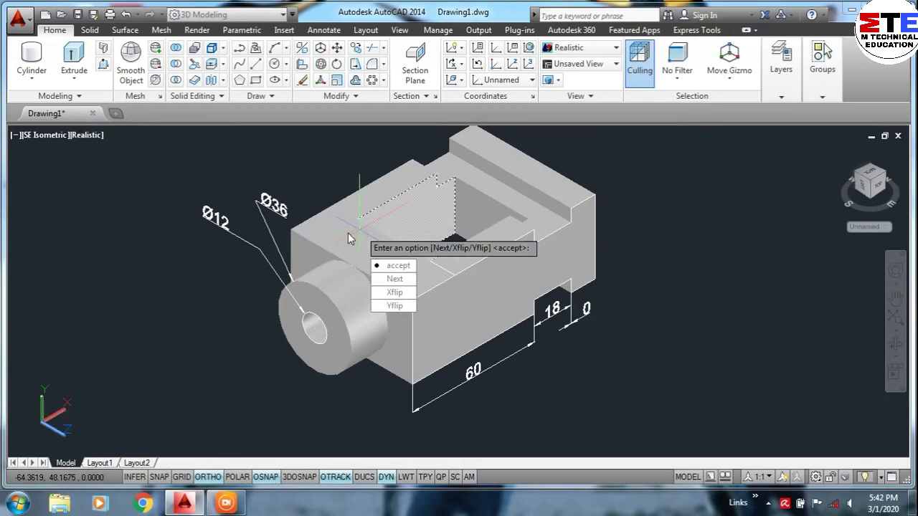
left_click(462, 81)
left_click(457, 155)
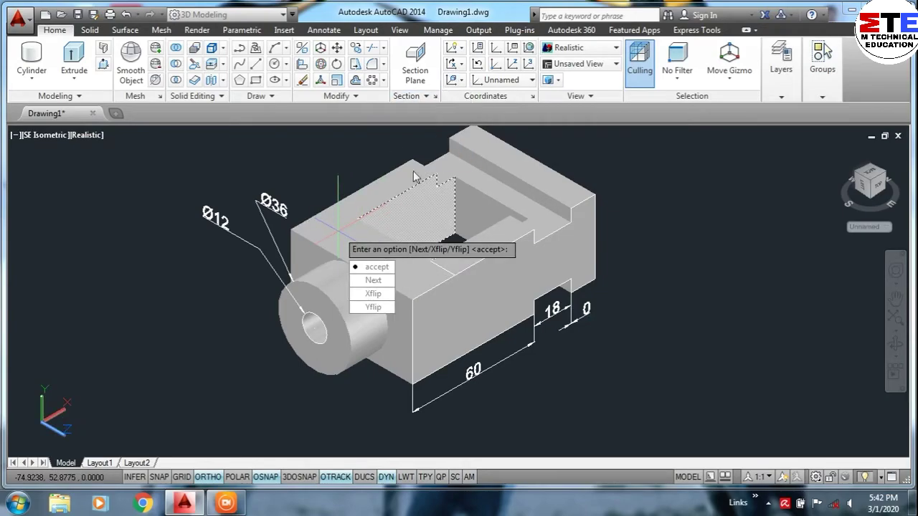
left_click(345, 227)
right_click(354, 169)
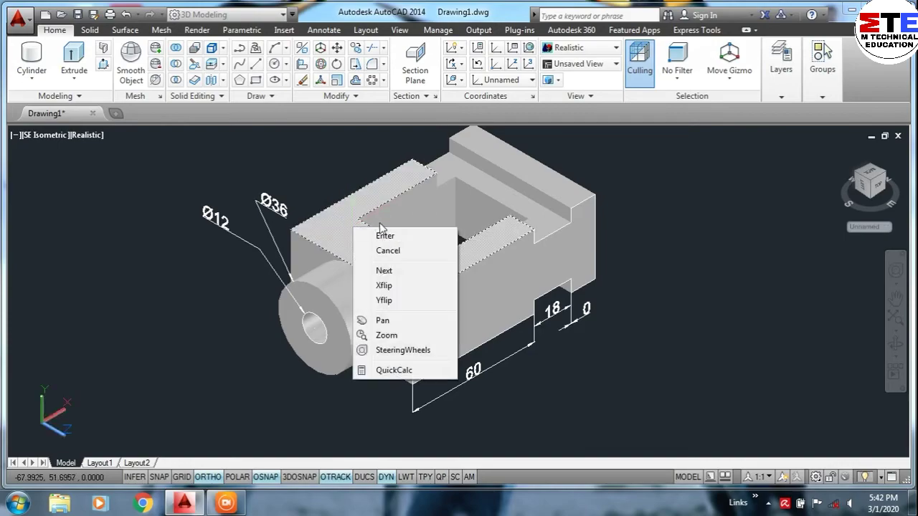
left_click(368, 173)
Step: Place a 12 dimension on the top face after a cancelled first attempt
left_click(323, 29)
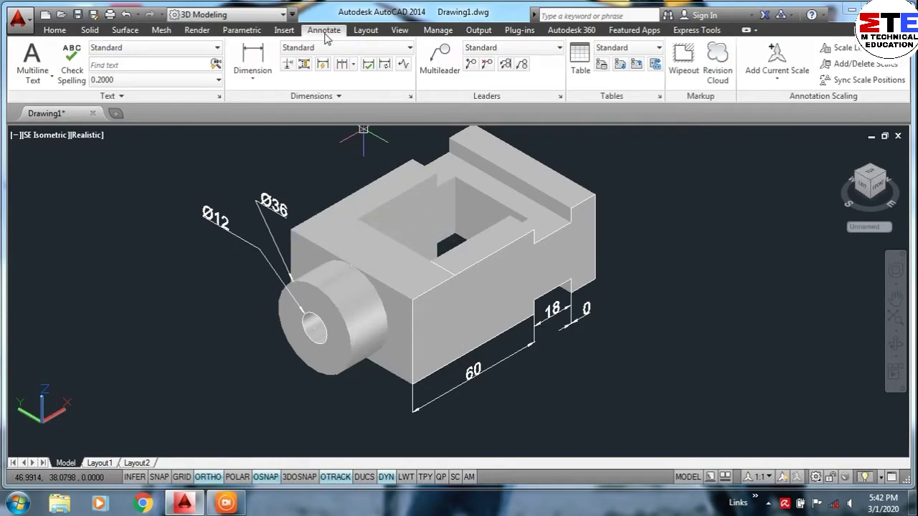
left_click(262, 69)
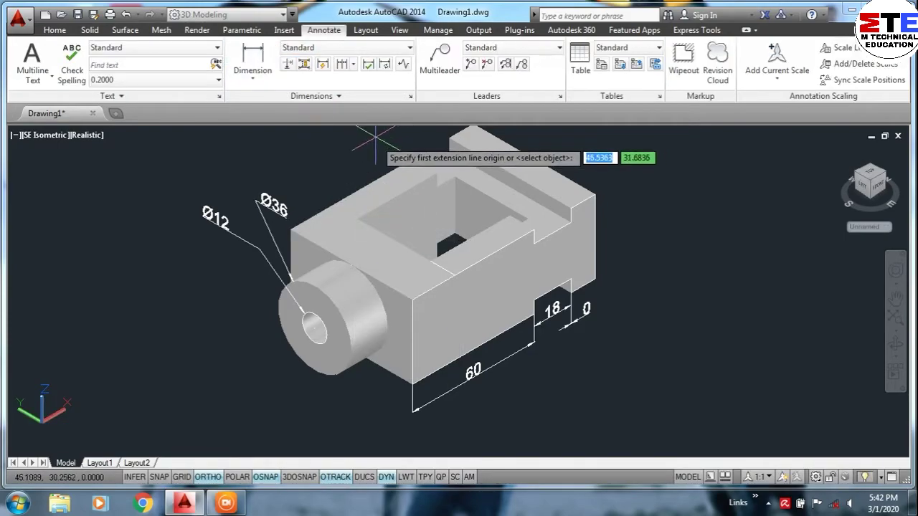
left_click(381, 176)
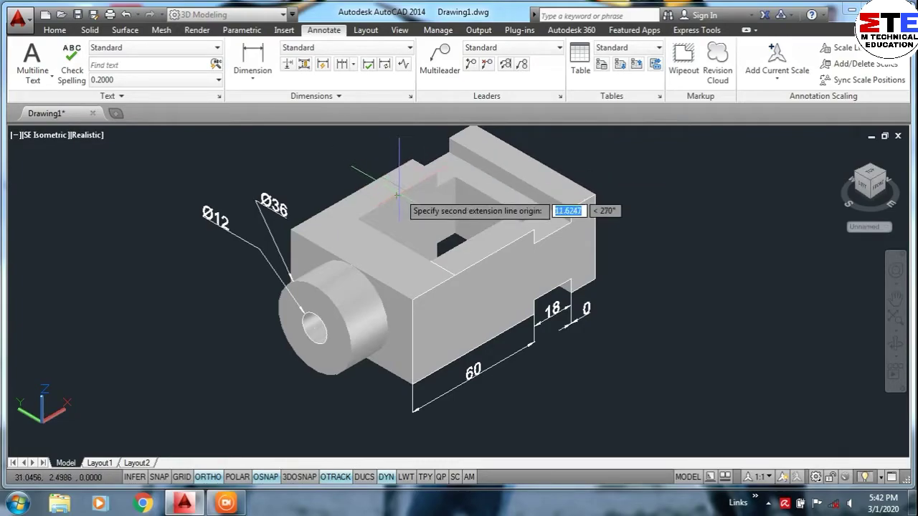
left_click(396, 192)
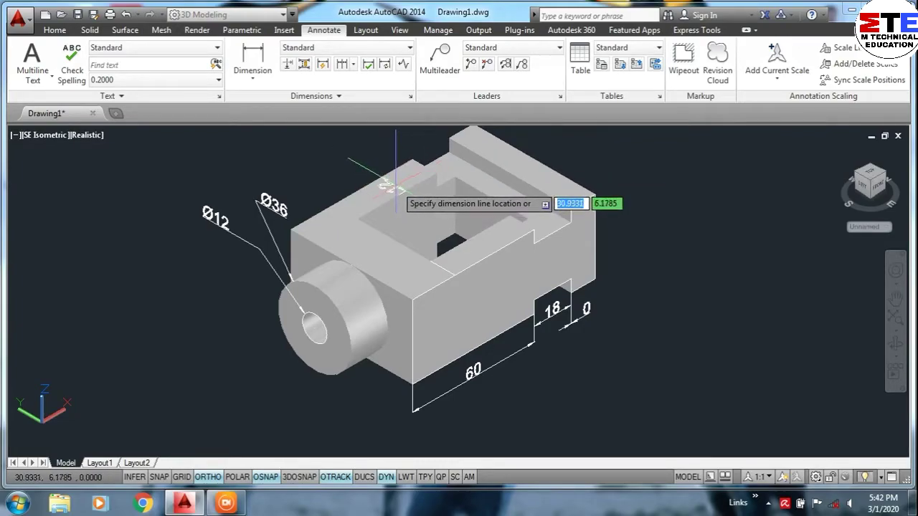
key("Escape")
left_click(253, 58)
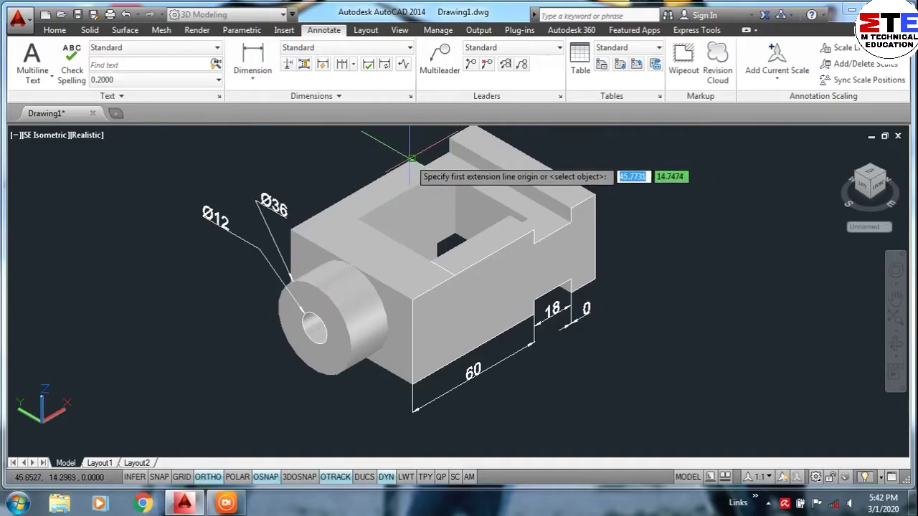
left_click(435, 173)
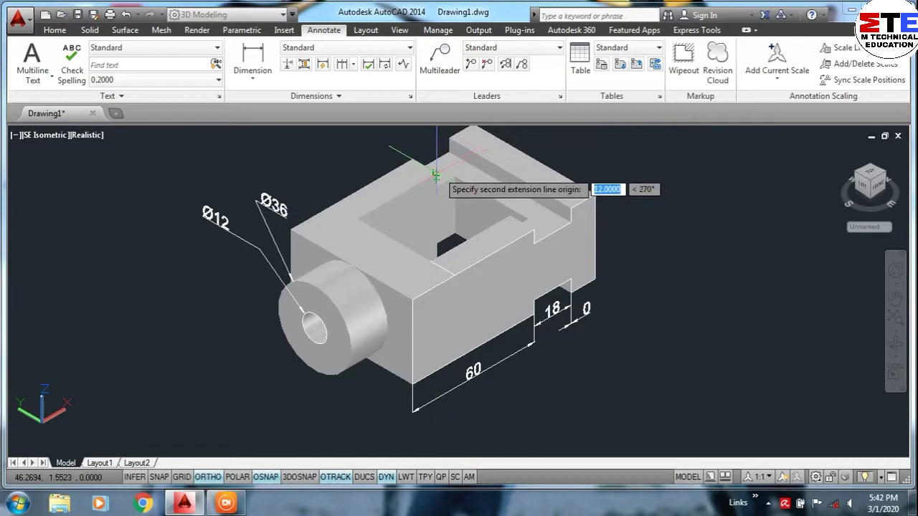
left_click(434, 171)
left_click(410, 178)
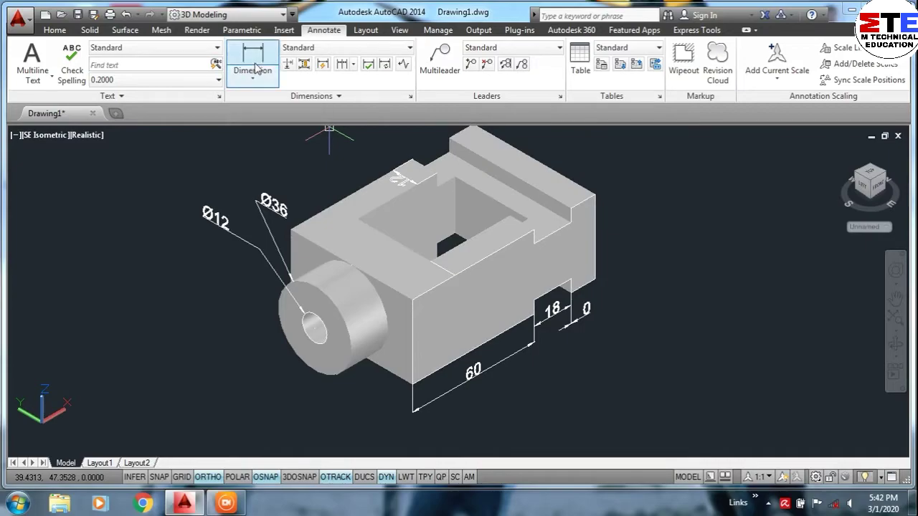
Step: Dimension the square pocket with 48 and 36 linear dimensions
left_click(288, 64)
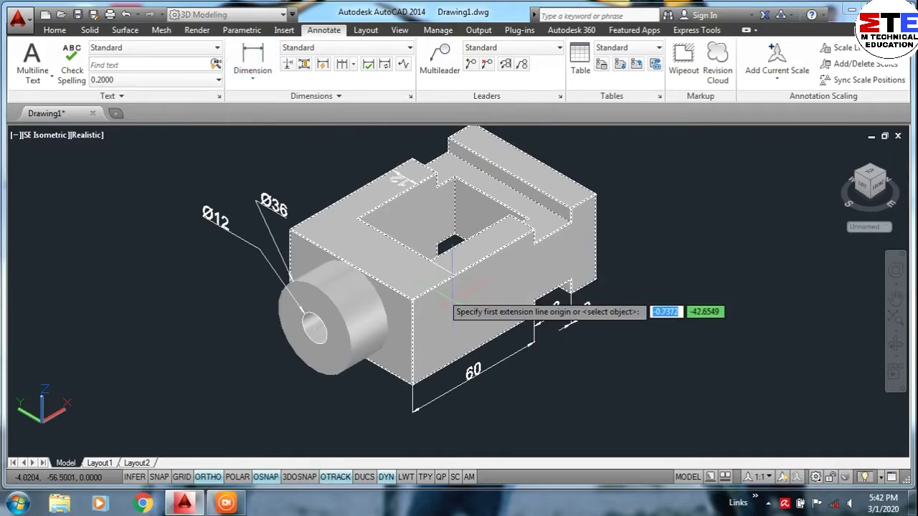
left_click(410, 250)
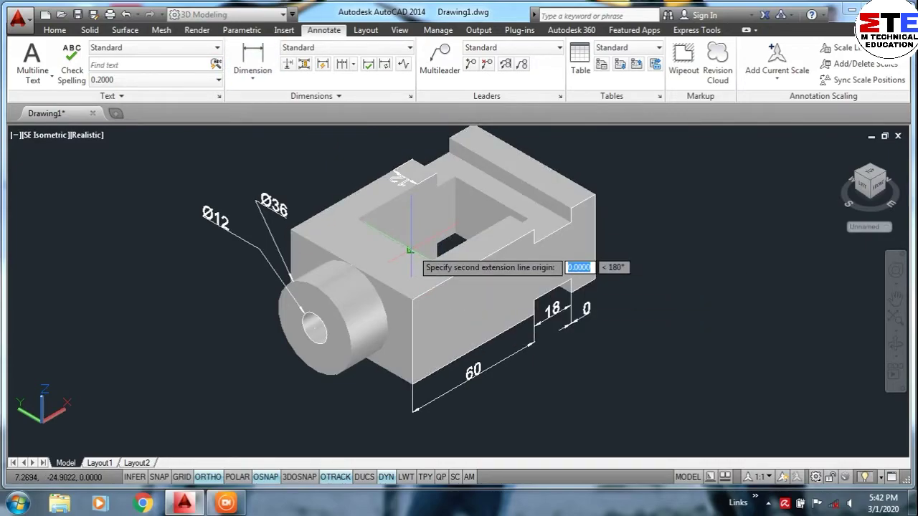
left_click(500, 203)
left_click(493, 198)
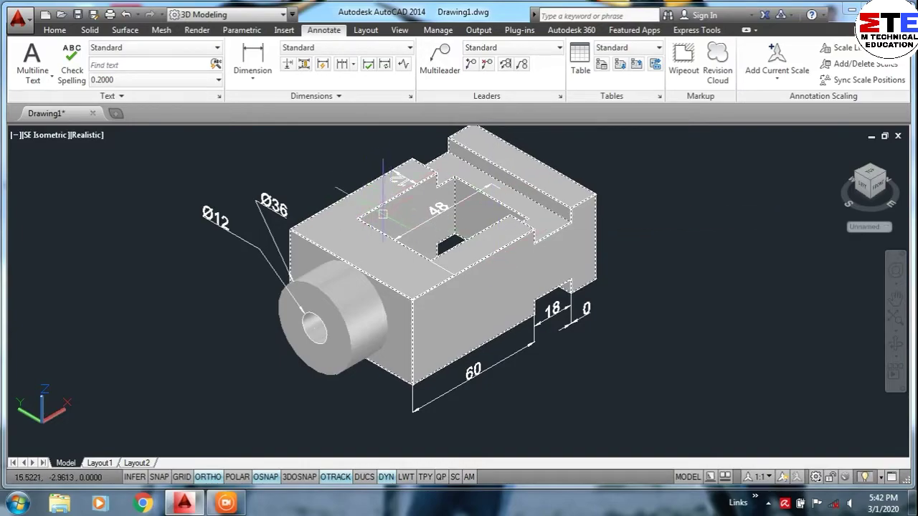
key("Return")
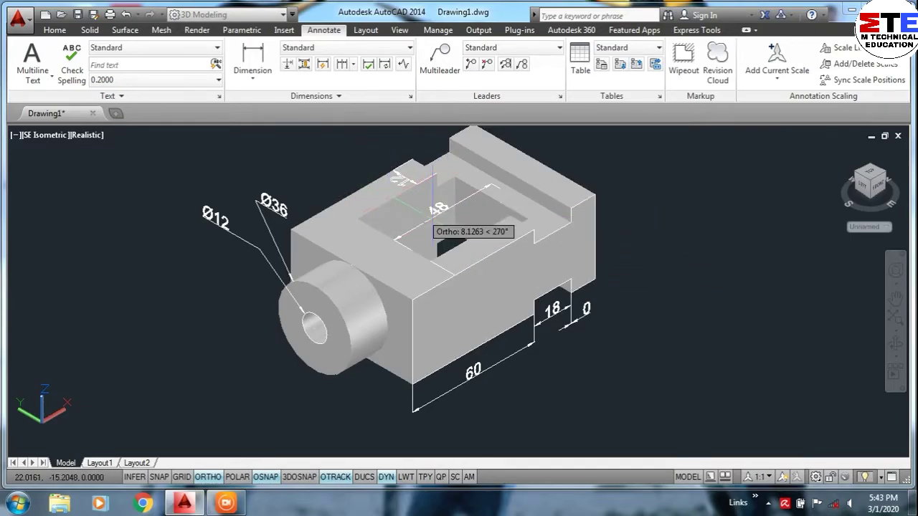
left_click(406, 164)
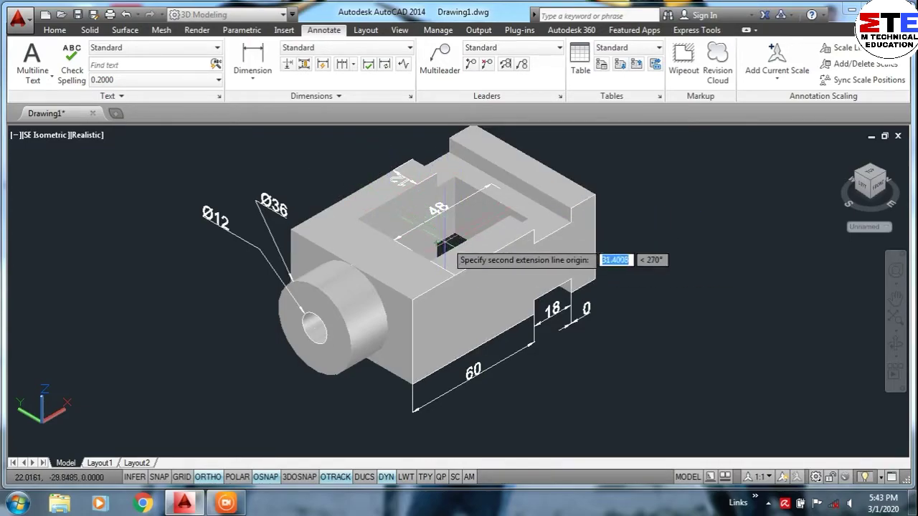
left_click(453, 245)
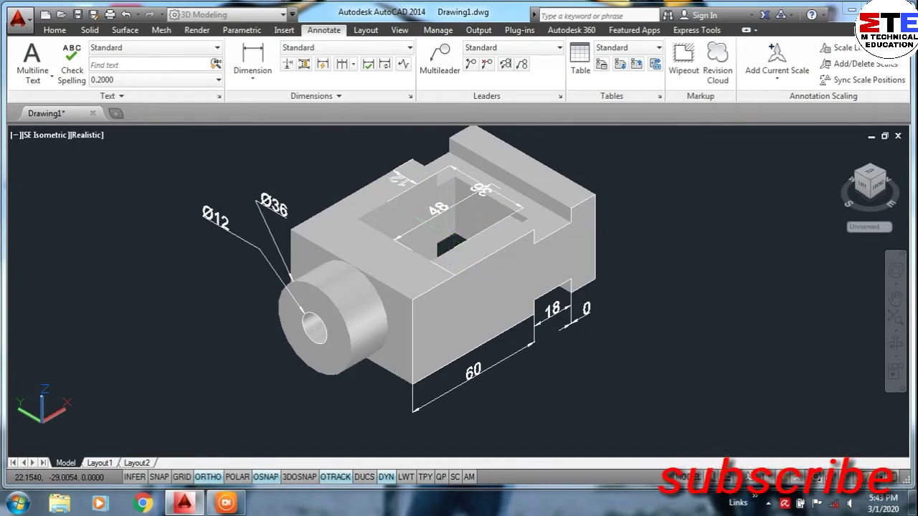
left_click(480, 188)
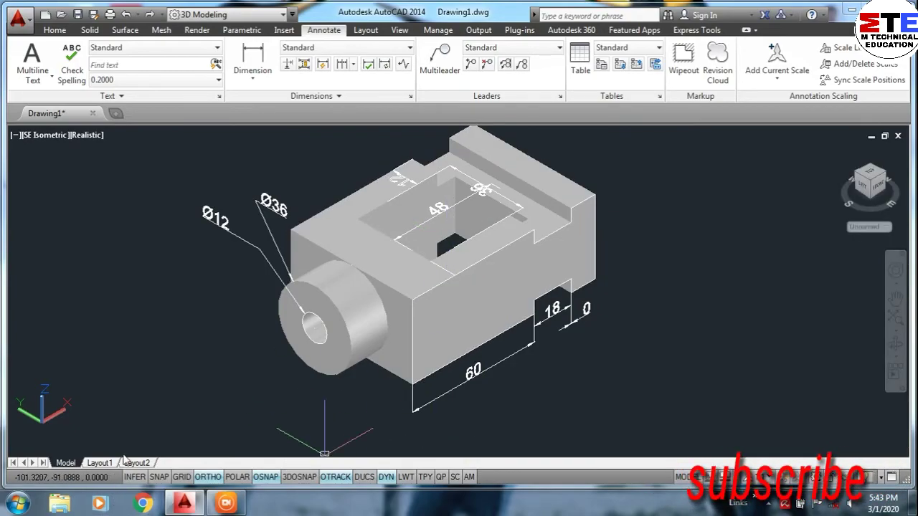
Step: Realign the UCS to the long front face carrying the 60 and 18 dimensions
middle_click_drag(161, 423, 196, 401)
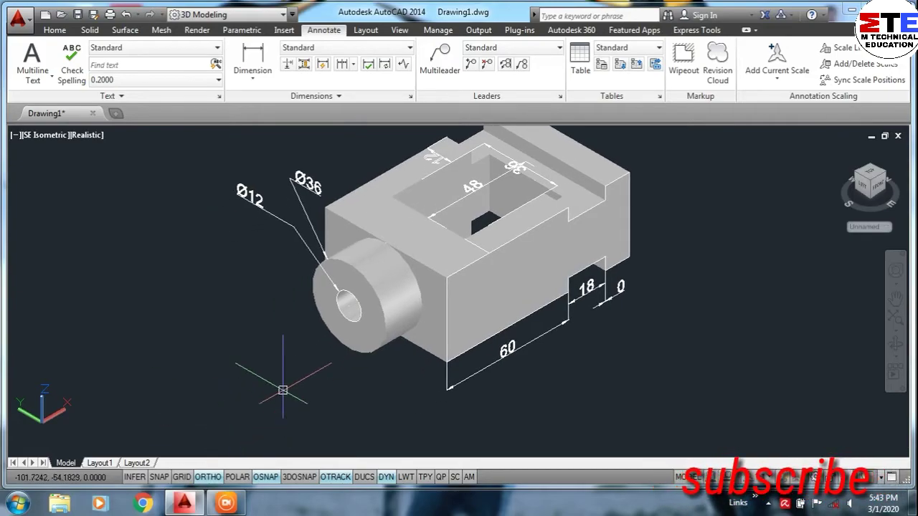
middle_click_drag(273, 362, 242, 385)
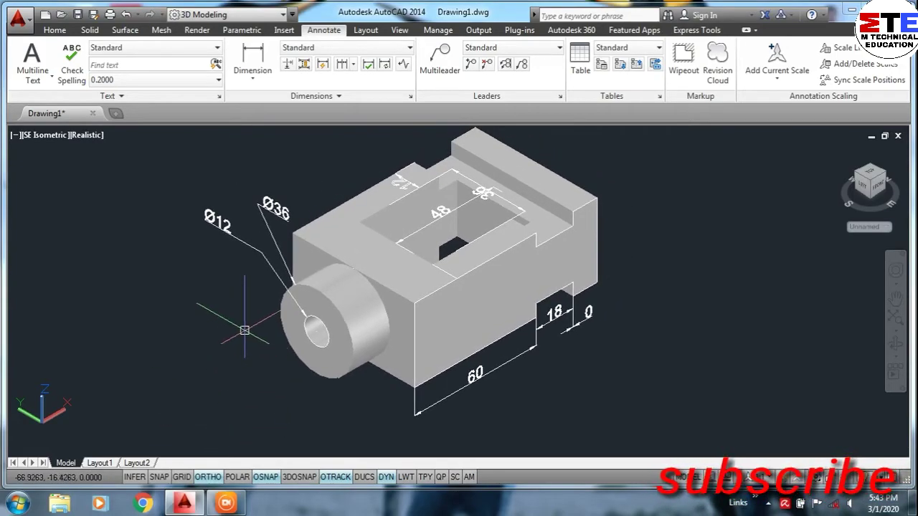
left_click(363, 337)
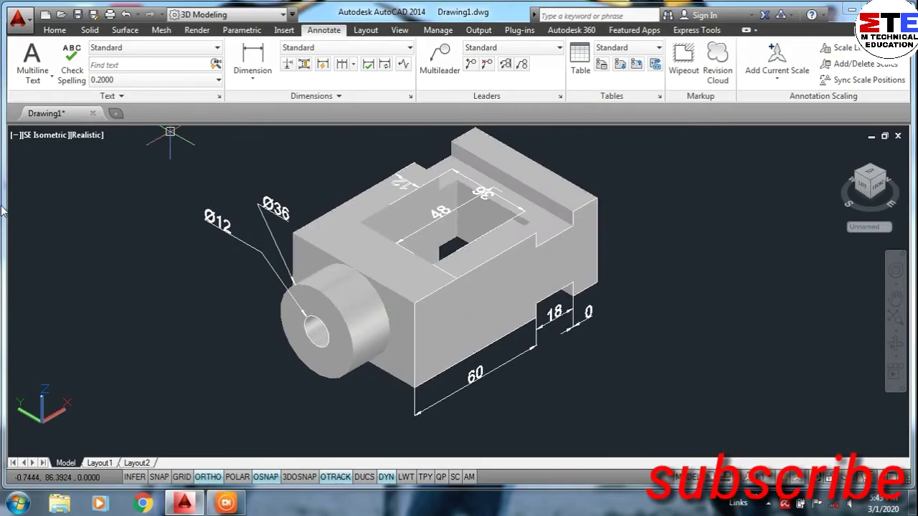
left_click(55, 30)
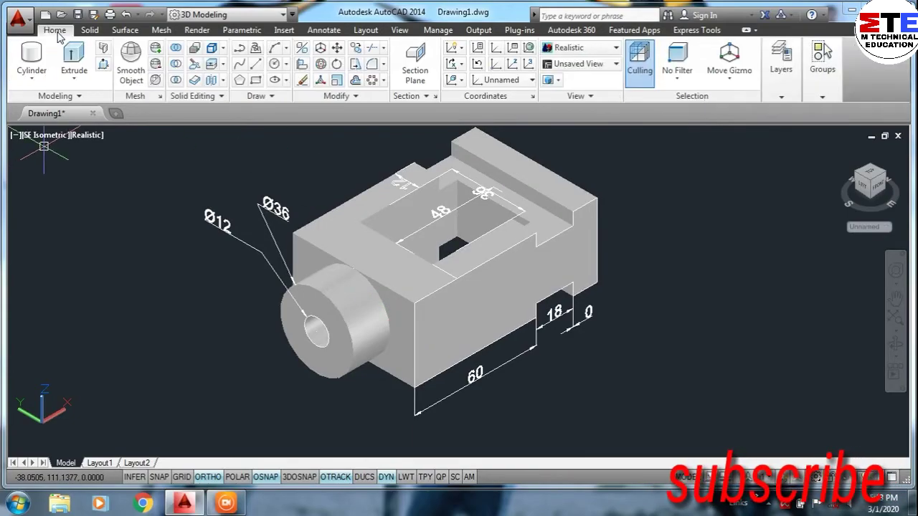
left_click(457, 84)
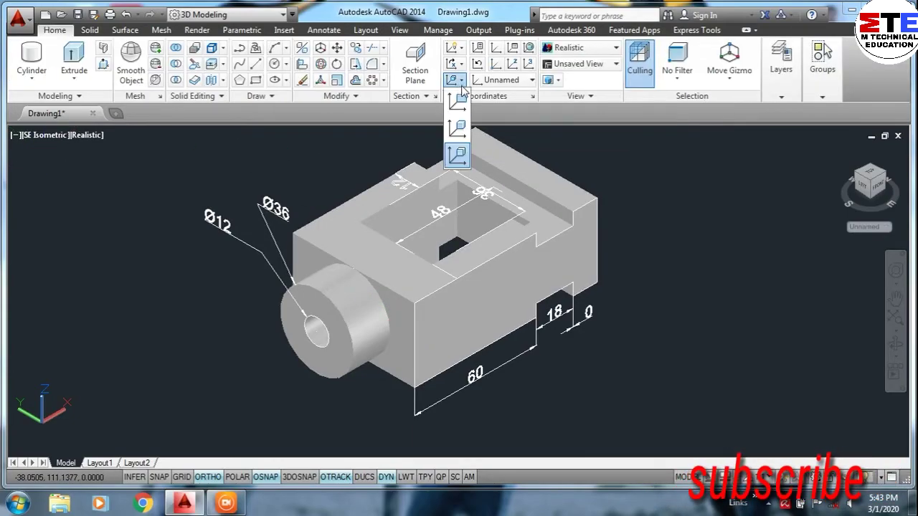
left_click(453, 155)
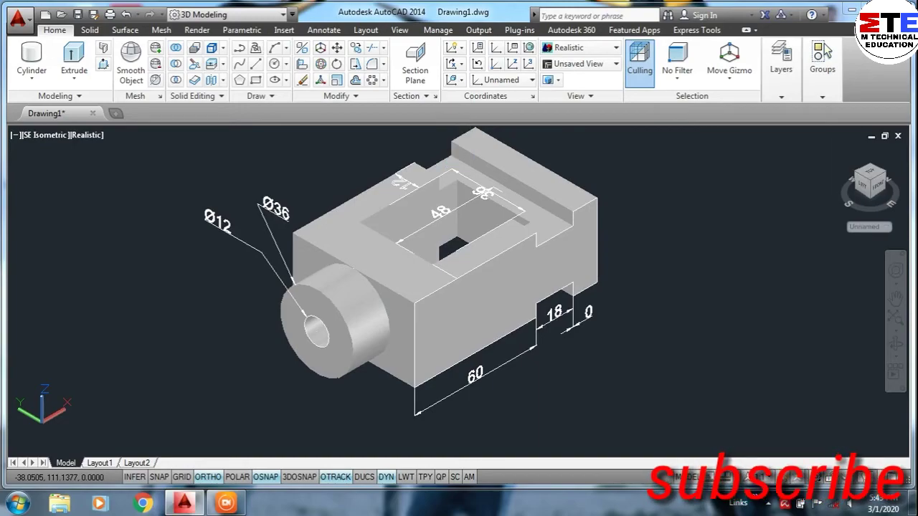
left_click(449, 337)
right_click(451, 342)
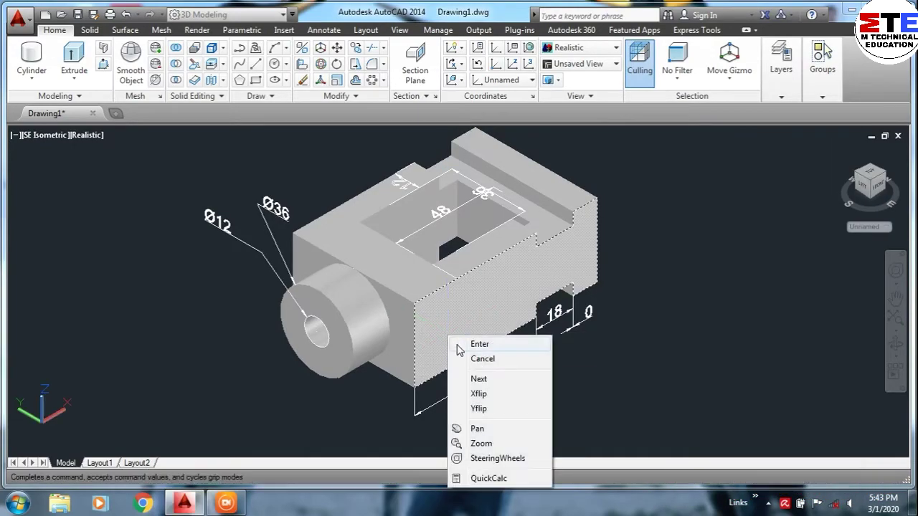
left_click(462, 345)
left_click(311, 30)
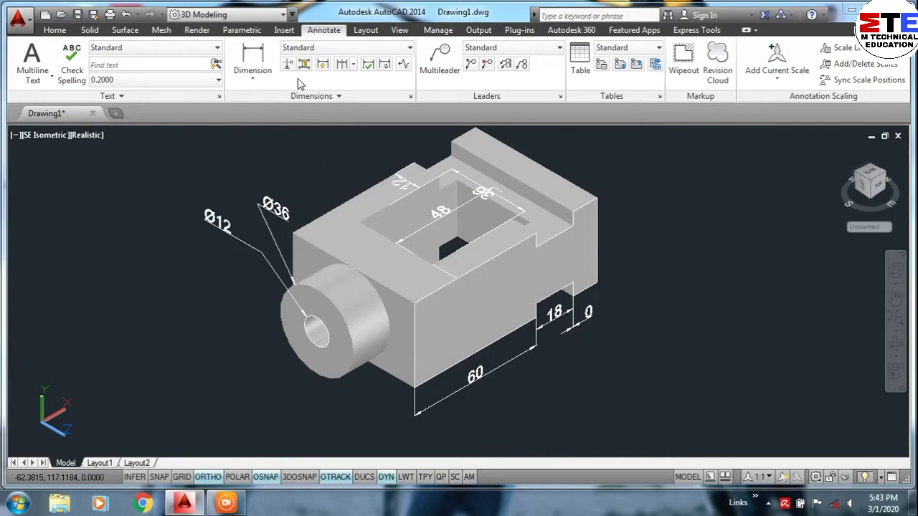
Step: Add a vertical 36 height dimension left of the front edge
left_click(254, 57)
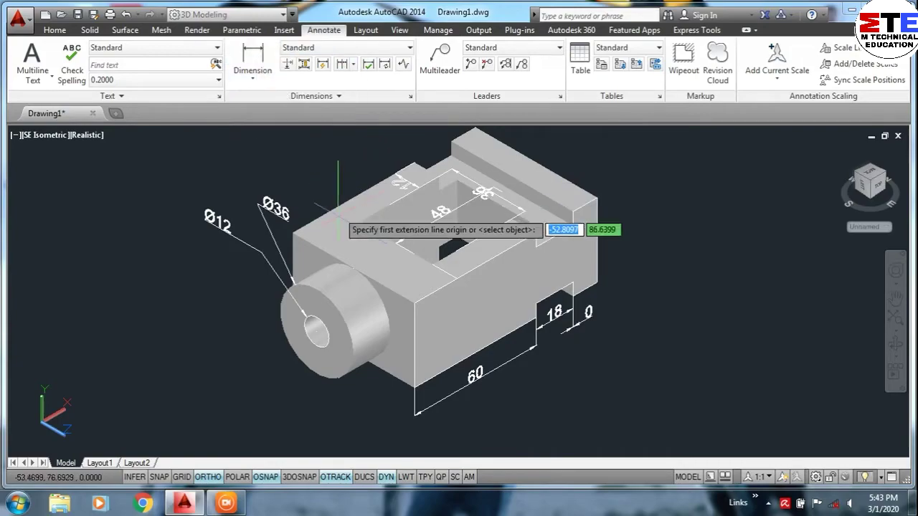
left_click(413, 304)
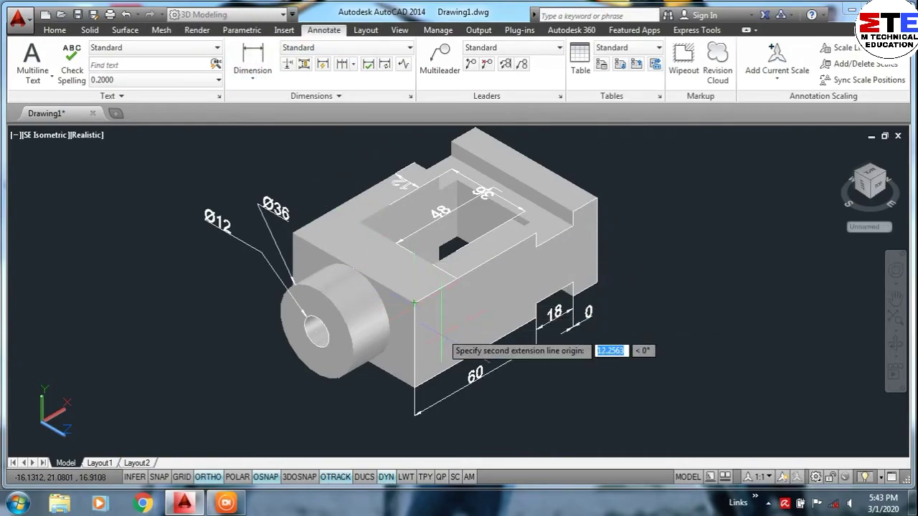
left_click(415, 387)
left_click(402, 352)
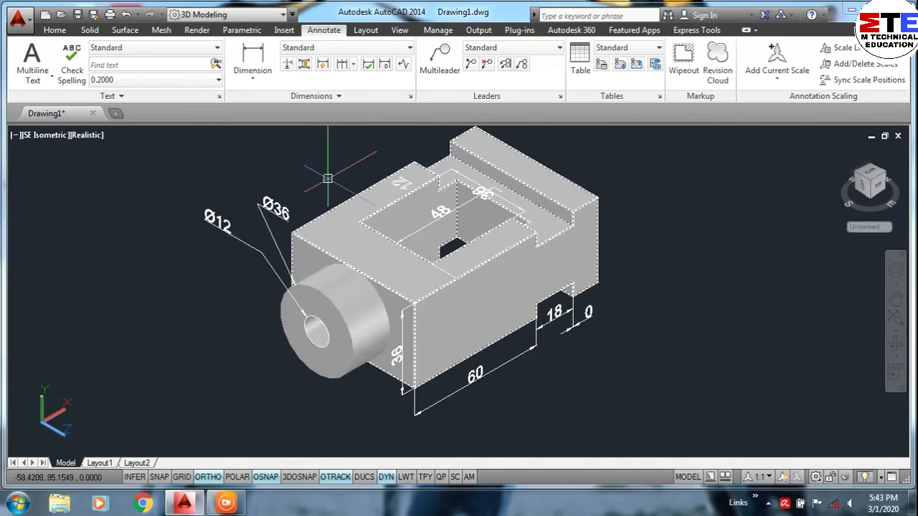
Step: Add a 21 dimension along the front face's top edge
left_click(253, 61)
left_click(404, 183)
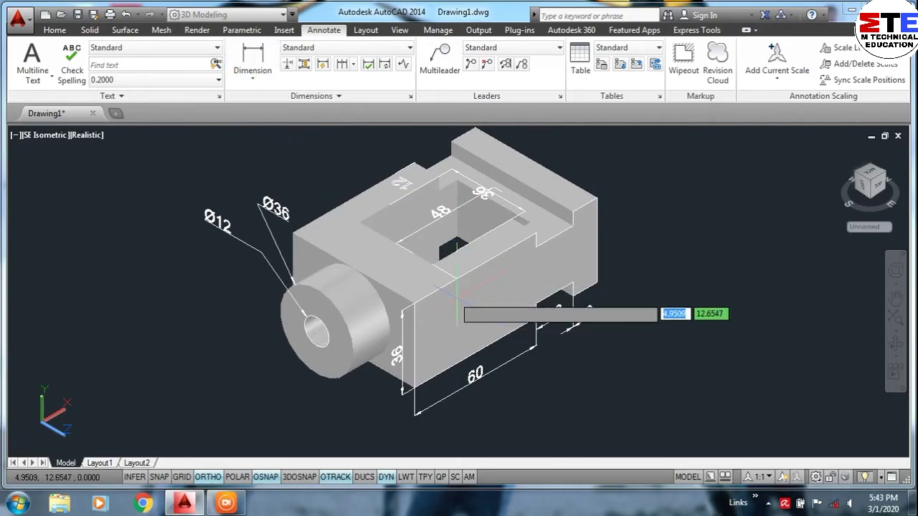
key("Return")
left_click(455, 277)
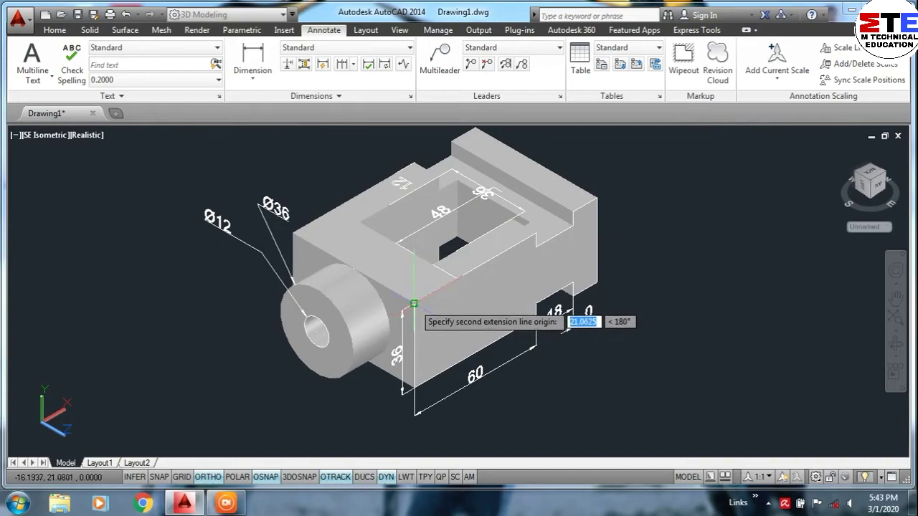
left_click(413, 303)
left_click(411, 290)
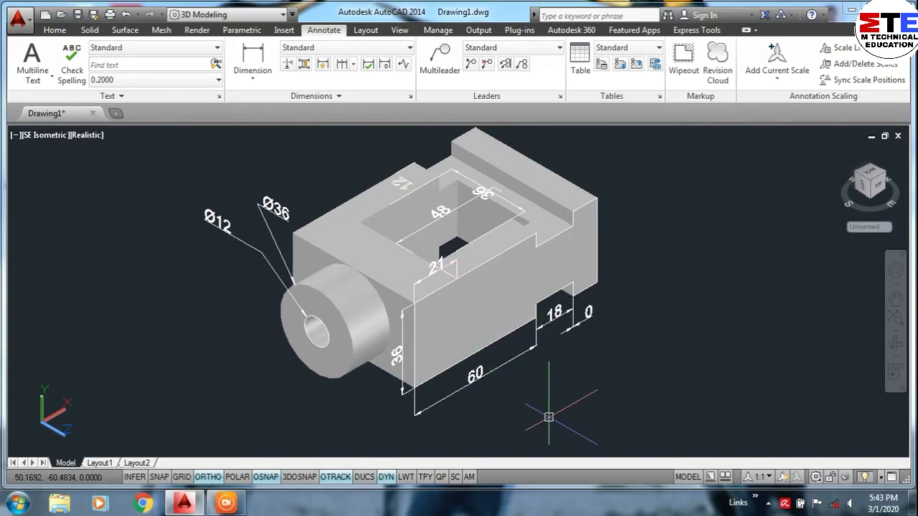
left_click(343, 327)
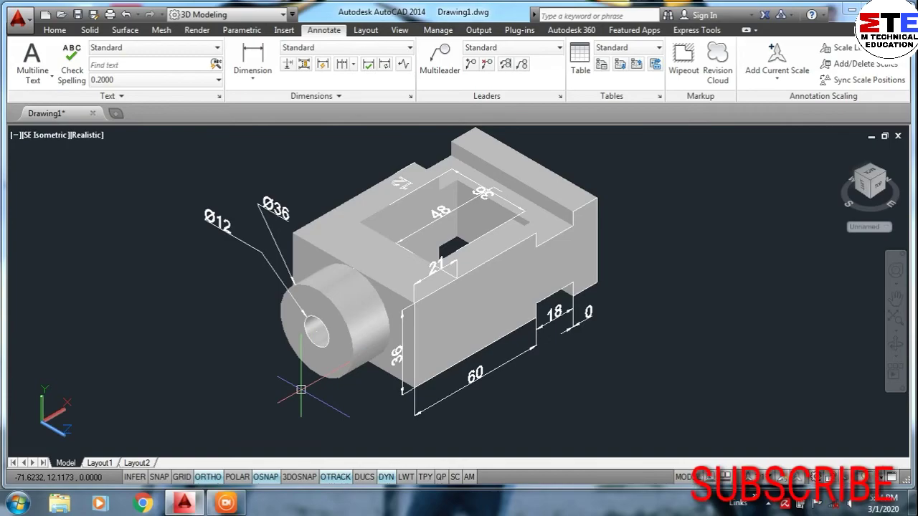
Step: Delete the incorrect 0 dimension beside the 18
middle_click_drag(300, 389, 278, 414)
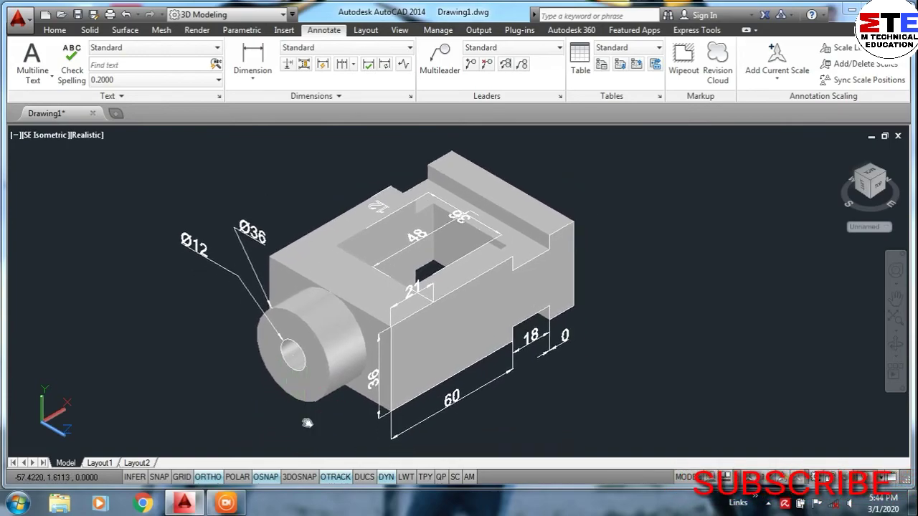
middle_click_drag(306, 423, 316, 410)
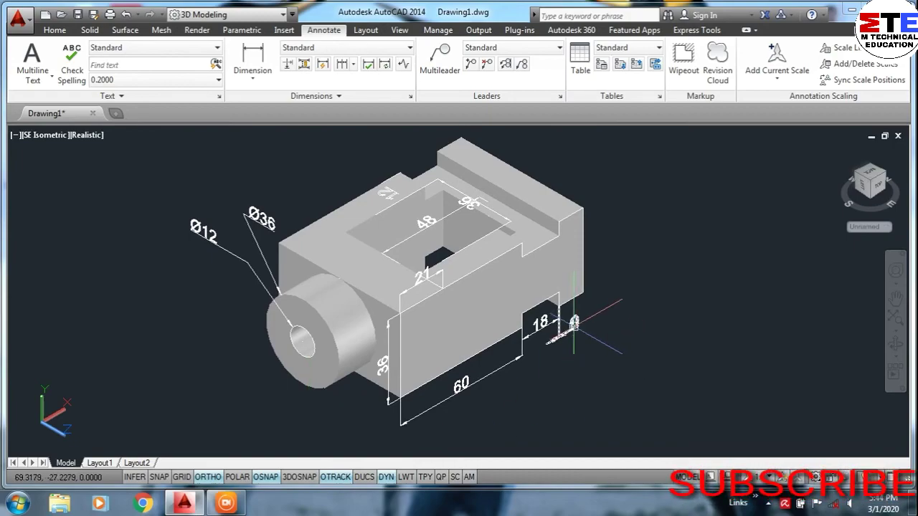
left_click(573, 324)
key("Delete")
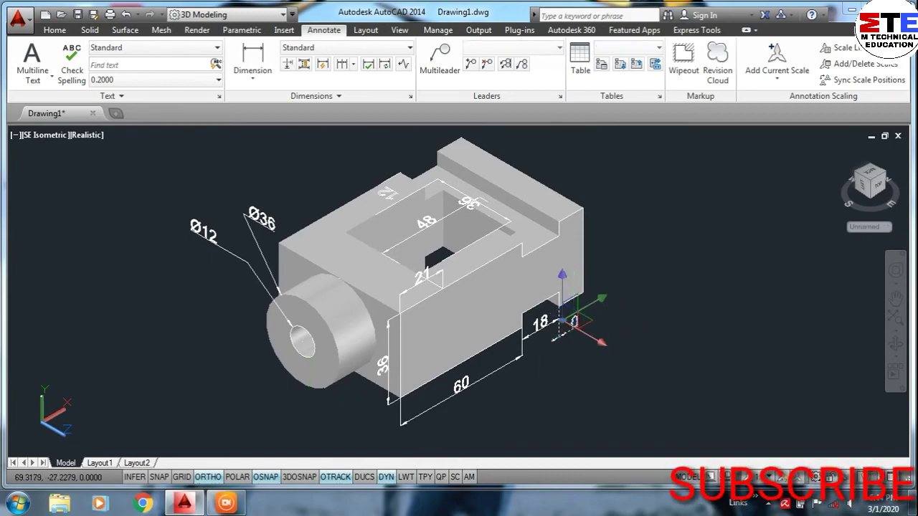
left_click(527, 229)
Step: Place a 12 linear dimension on the block's right end
left_click(253, 61)
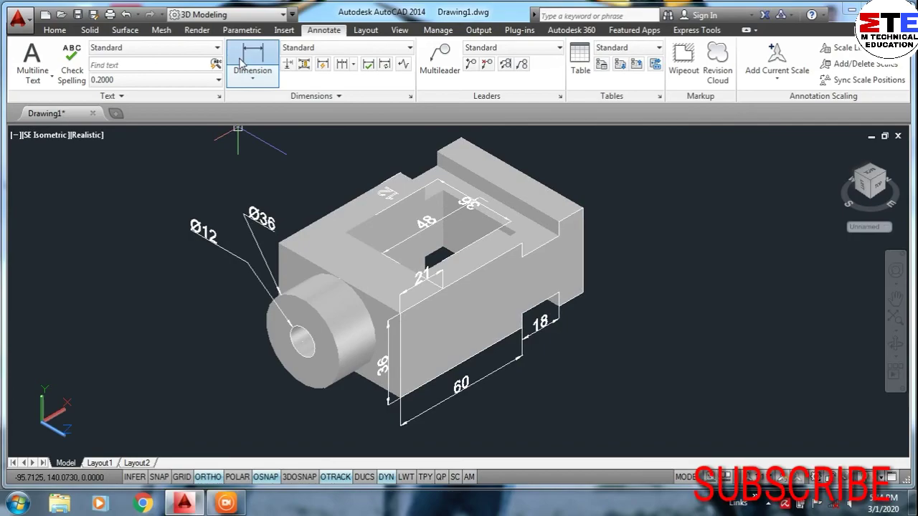
left_click(559, 305)
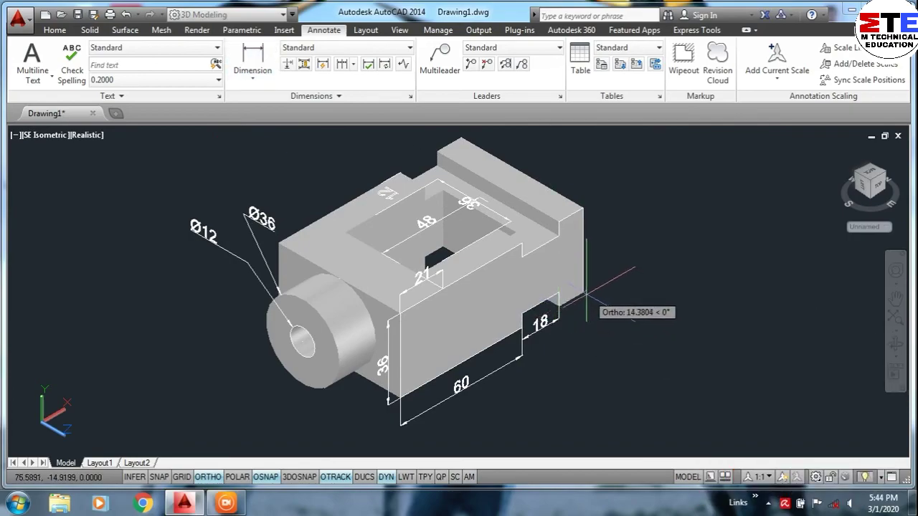
left_click(583, 292)
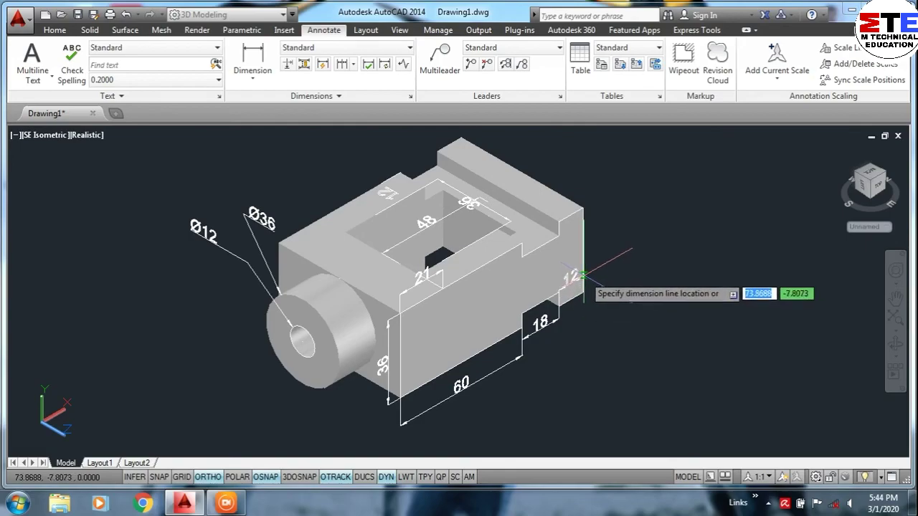
left_click(590, 274)
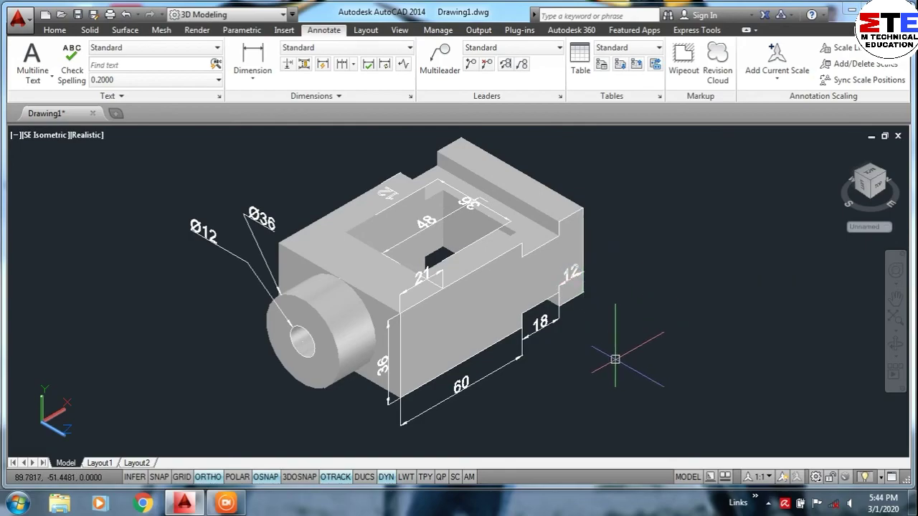